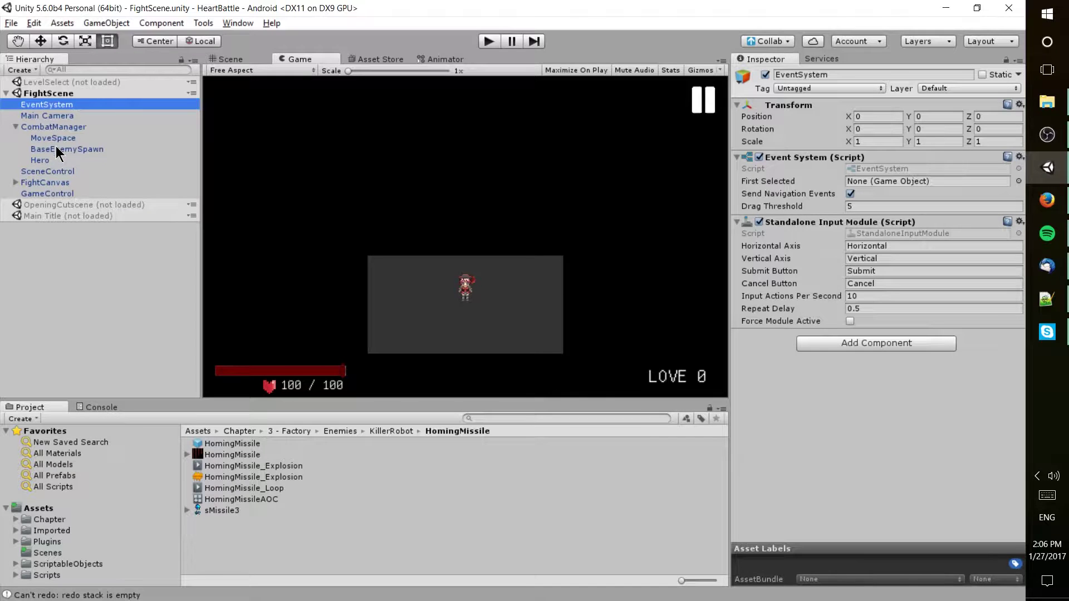
Check CombatManager and the FightScene entry, then show the top-level Assets folder in the Project panel.
{"action": "left_click", "coordinate": [71, 128]}
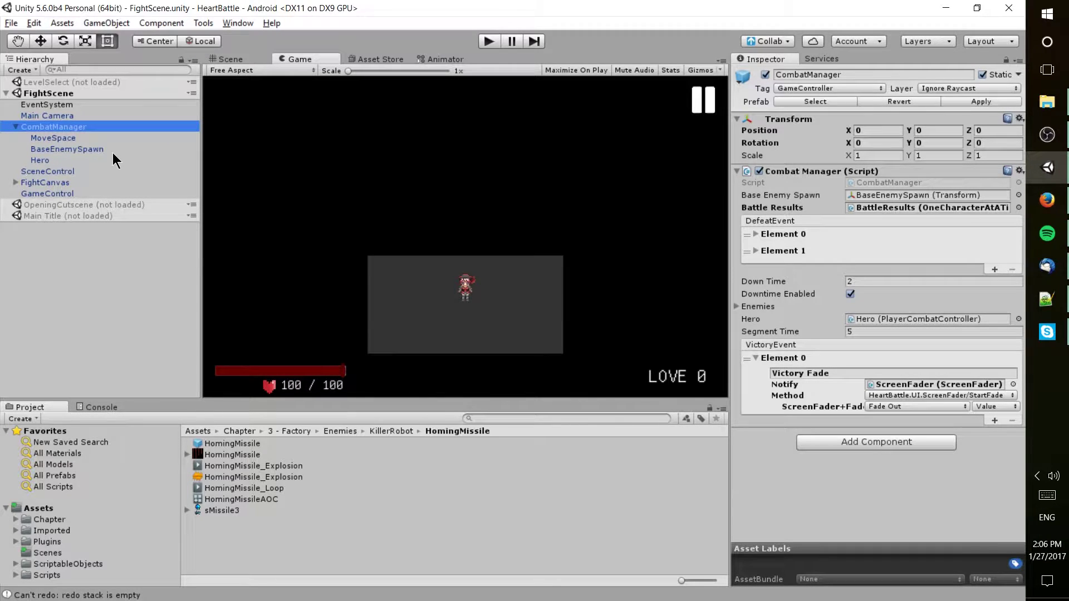
{"action": "left_click", "coordinate": [79, 93]}
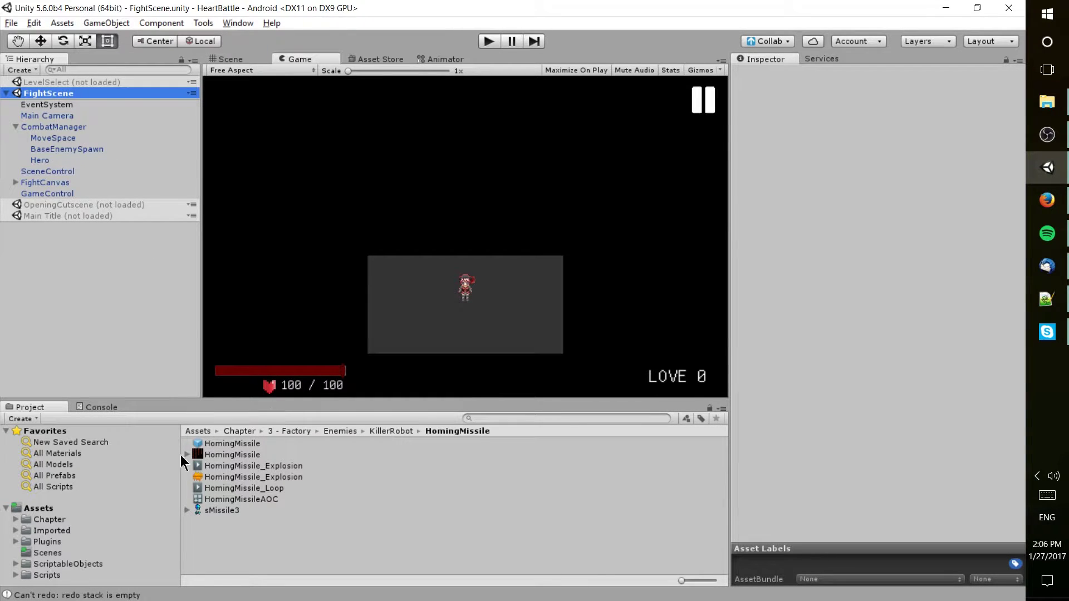
{"action": "left_click", "coordinate": [68, 506]}
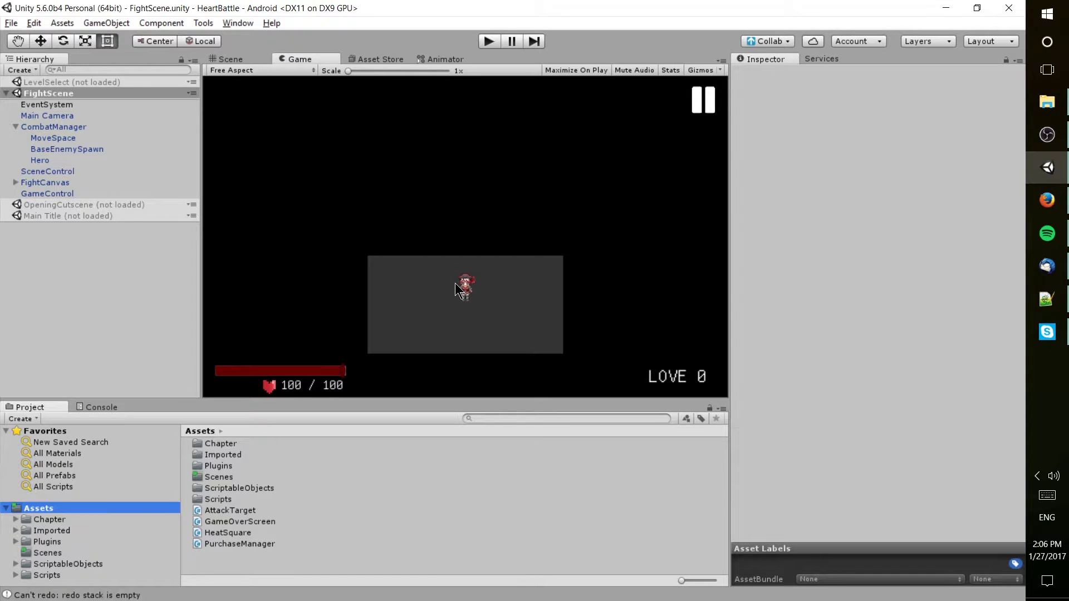
Inspect Main Camera, EventSystem and GameControl, then frame EventSystem in the Scene view.
{"action": "left_click", "coordinate": [96, 116]}
{"action": "left_click", "coordinate": [102, 104]}
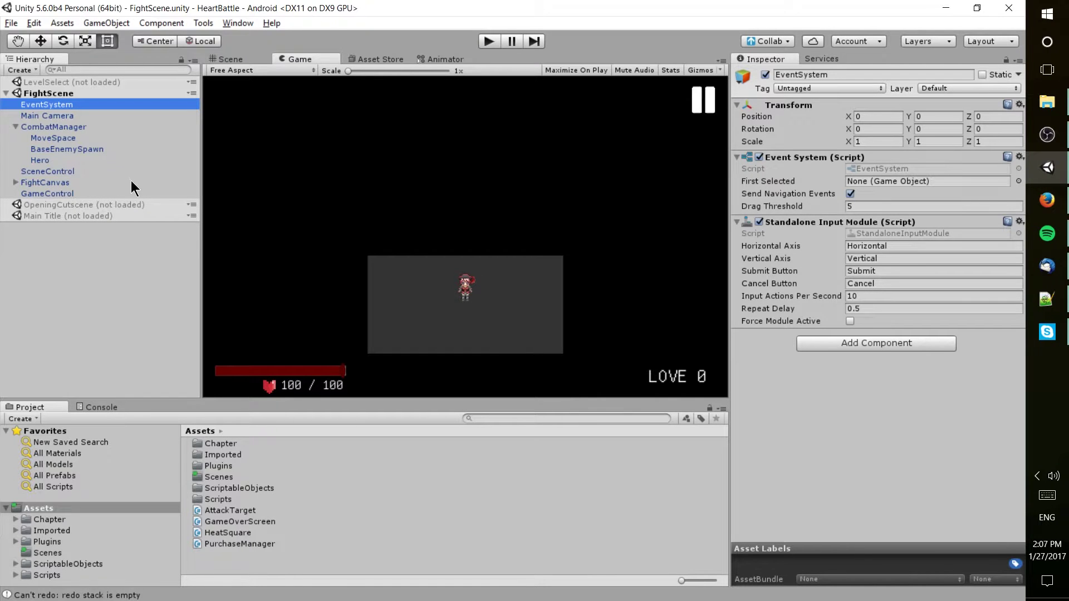
{"action": "left_click", "coordinate": [149, 193]}
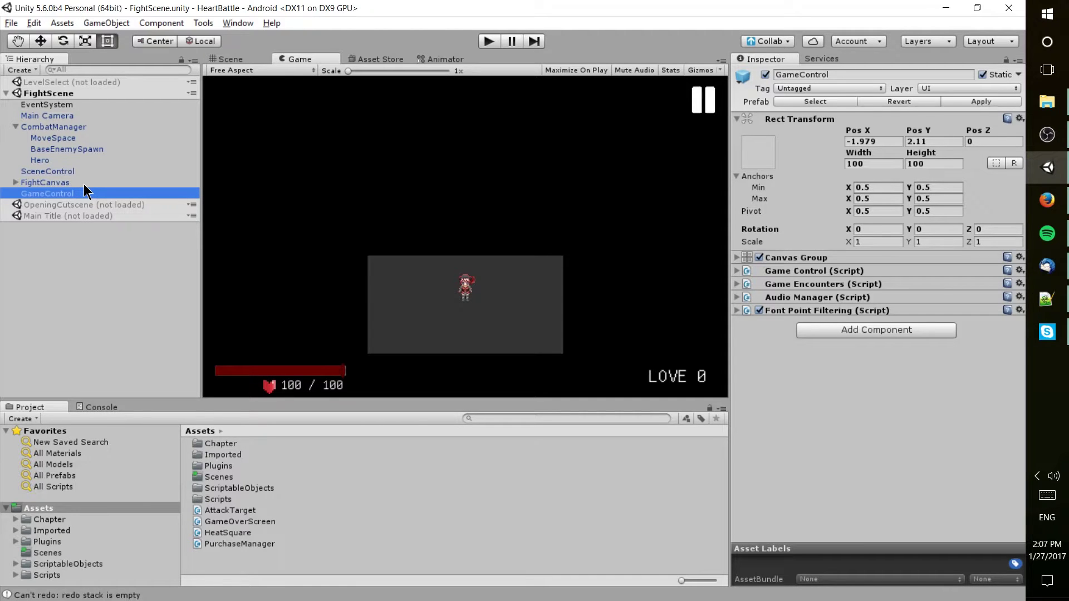
{"action": "double_click", "coordinate": [64, 105]}
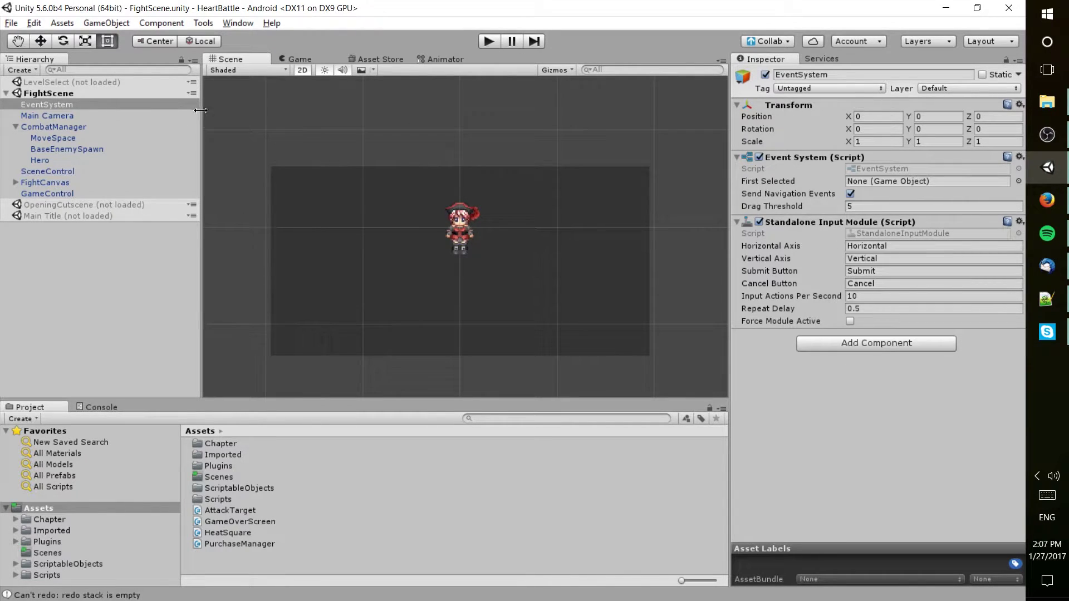
Widen the Hierarchy panel and add a 2D Sprite object, New Sprite, under FightScene.
{"action": "left_click_drag", "start_coordinate": [200, 110], "coordinate": [250, 111]}
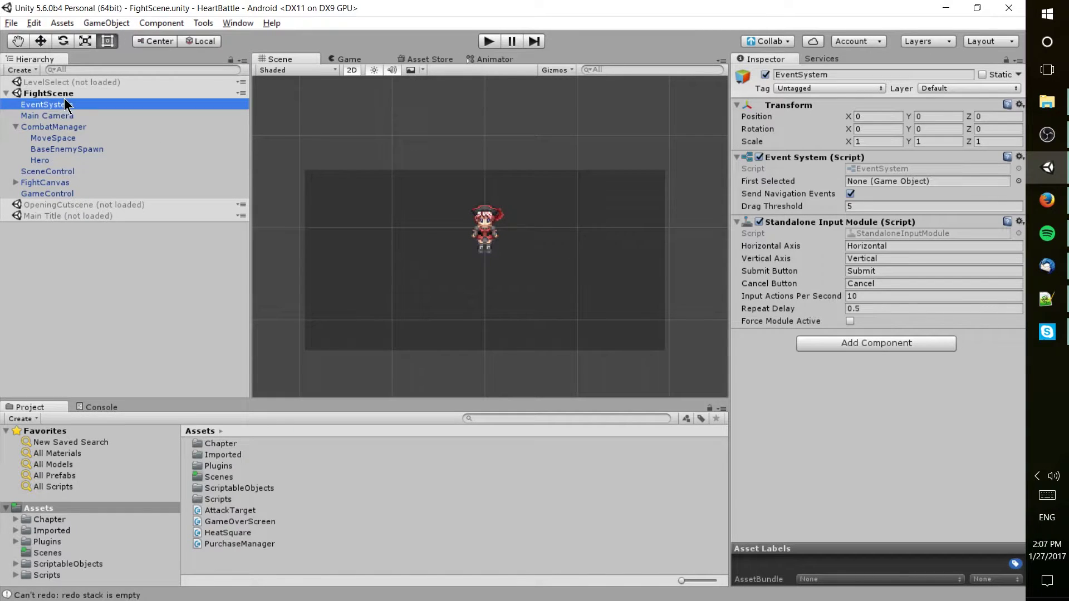
{"action": "left_click", "coordinate": [39, 97]}
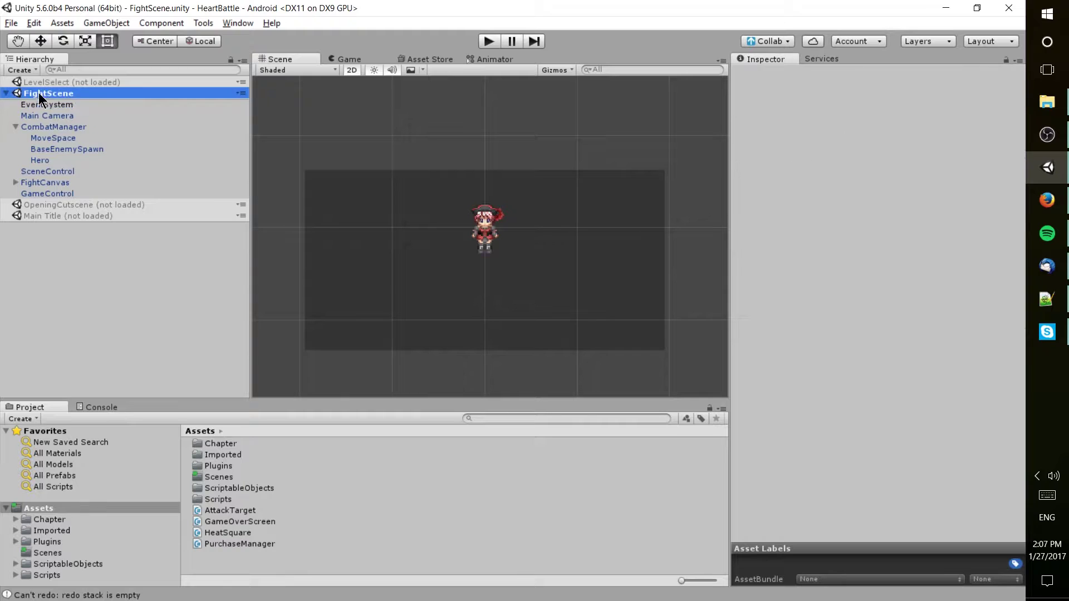
{"action": "right_click", "coordinate": [82, 93]}
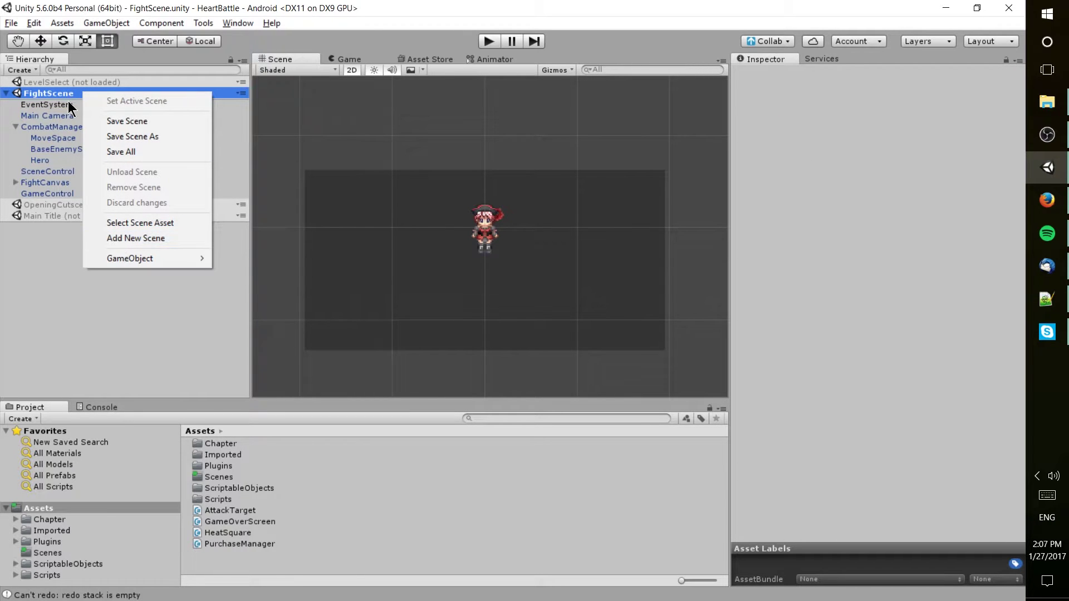
{"action": "mouse_move", "coordinate": [125, 259]}
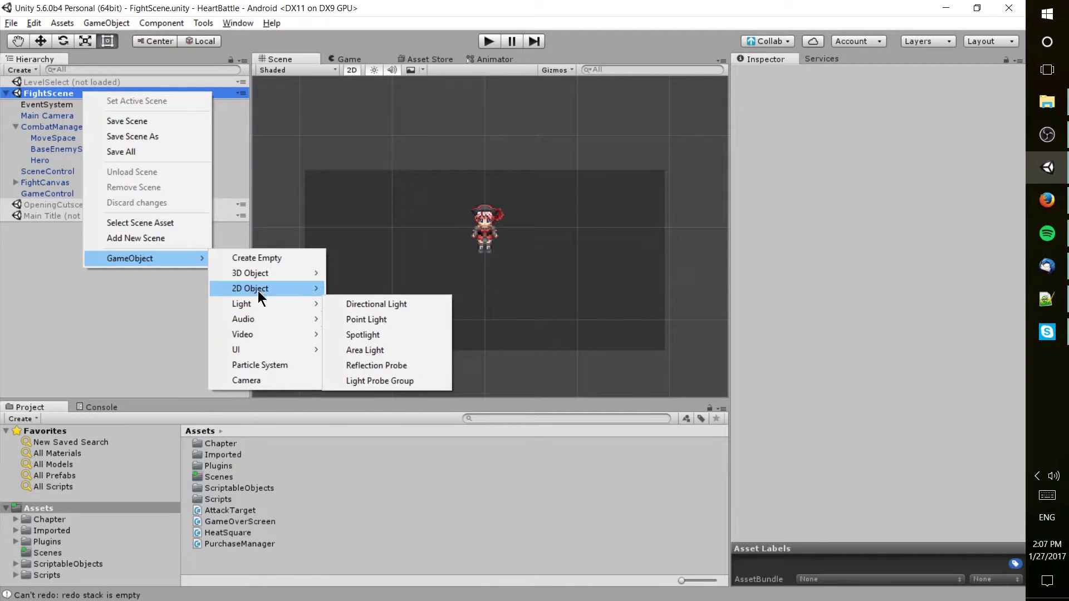
{"action": "mouse_move", "coordinate": [258, 289]}
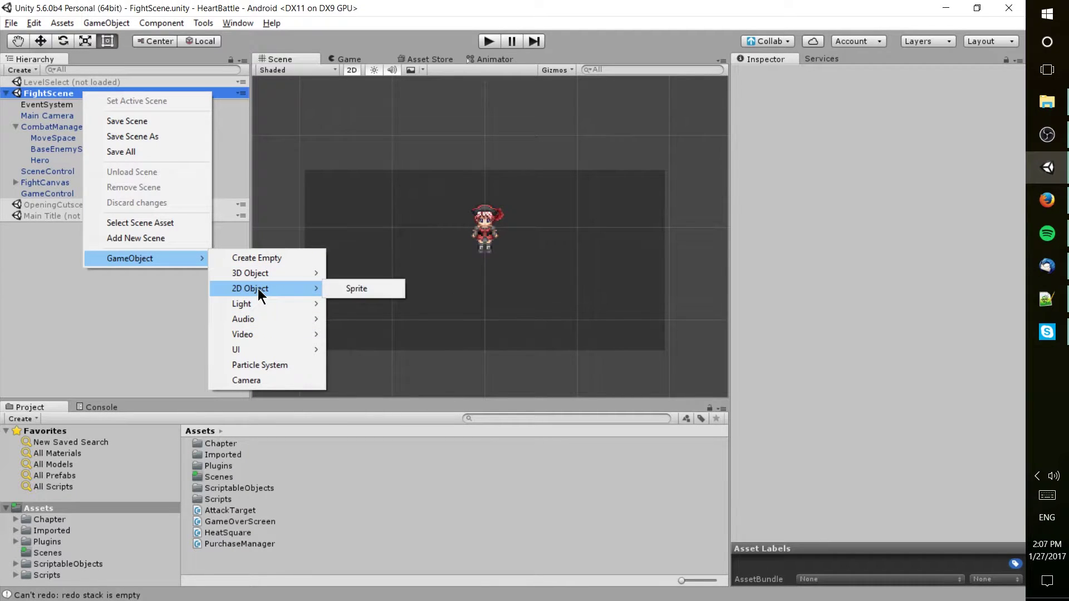
{"action": "left_click", "coordinate": [368, 289]}
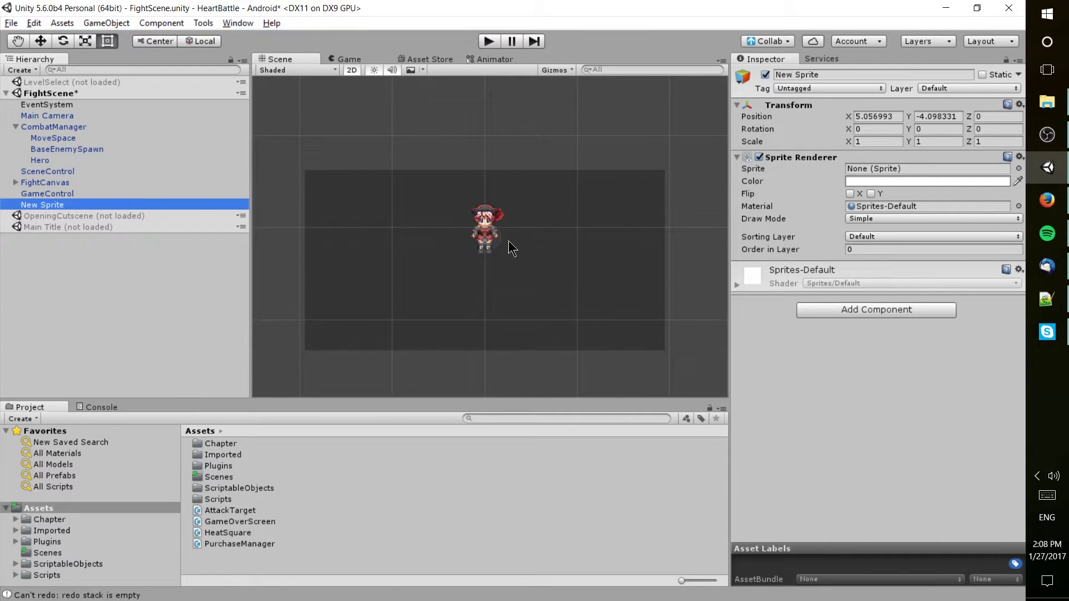
{"action": "scroll", "coordinate": [489, 237], "scroll_direction": "up", "scroll_amount": 1}
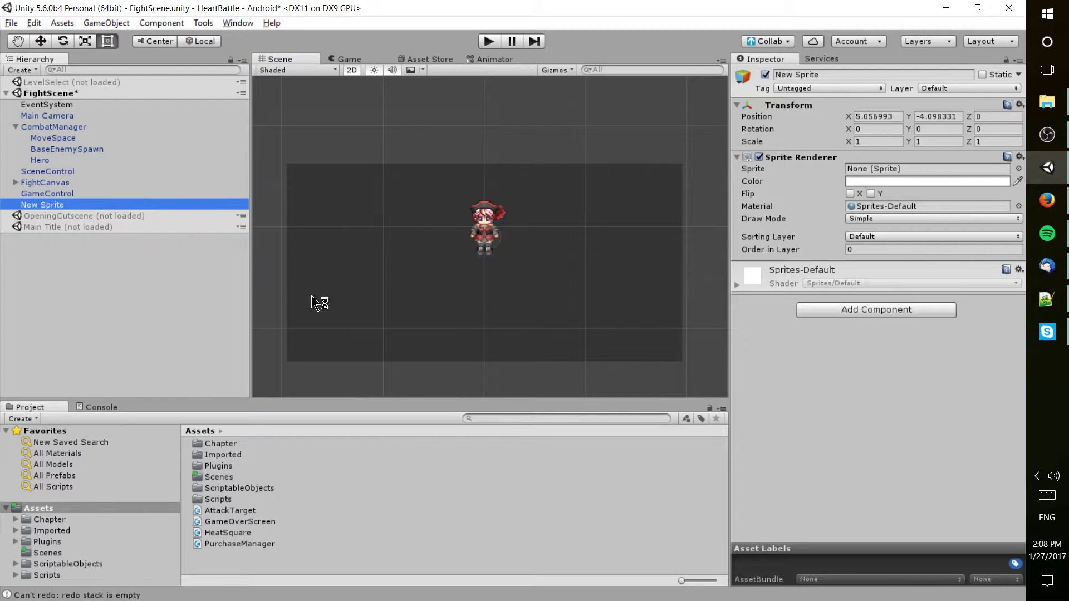
Delete New Sprite and create an empty GameObject in FightScene in its place.
{"action": "key", "text": "Delete"}
{"action": "right_click", "coordinate": [107, 93]}
{"action": "mouse_move", "coordinate": [166, 259]}
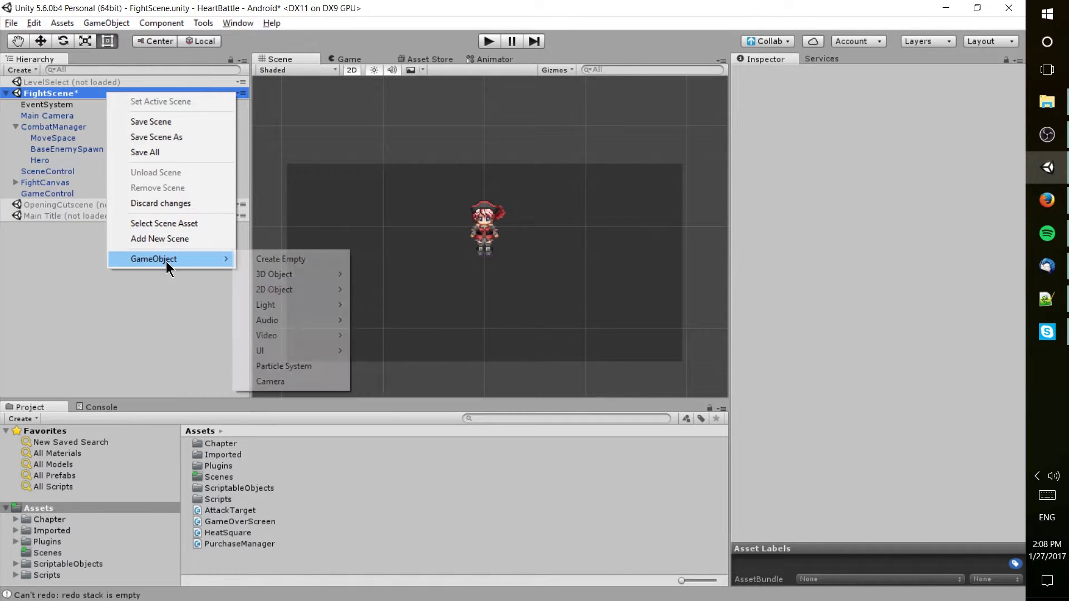
{"action": "left_click", "coordinate": [259, 260]}
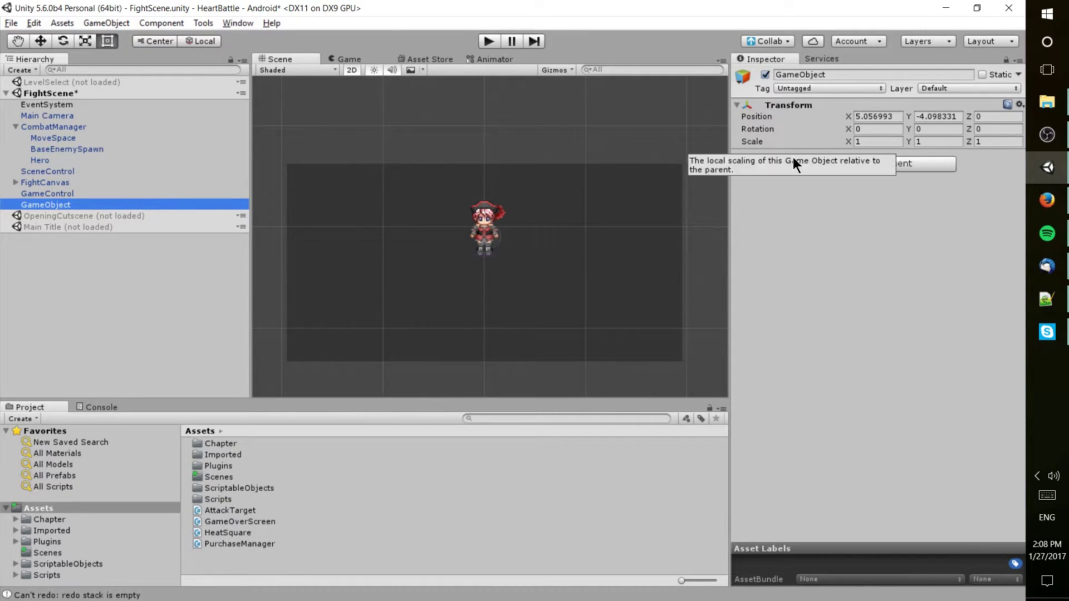
{"action": "left_click", "coordinate": [76, 95]}
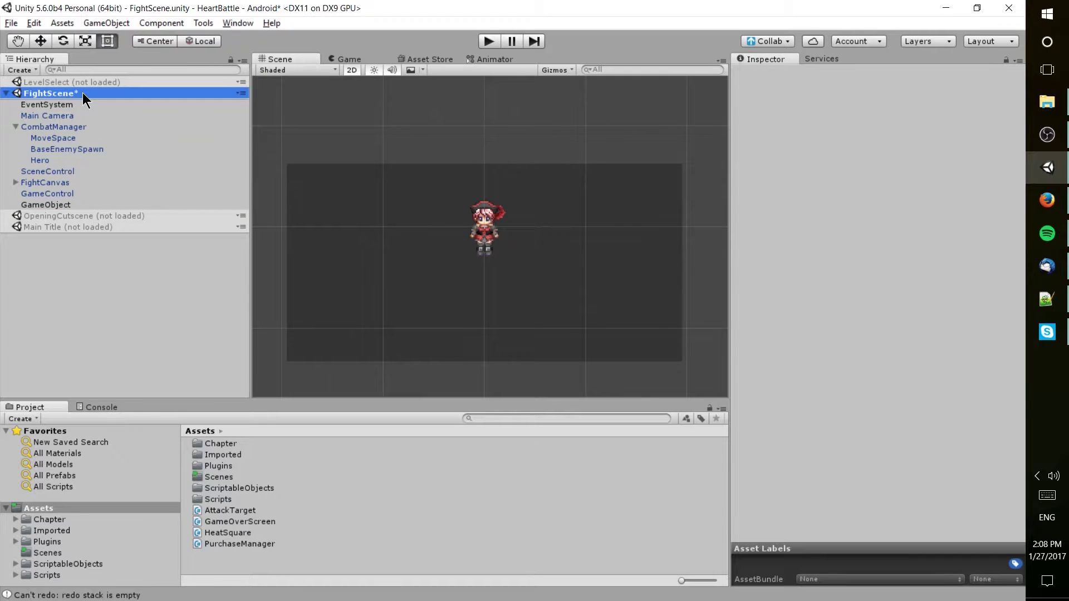
{"action": "left_click", "coordinate": [79, 206]}
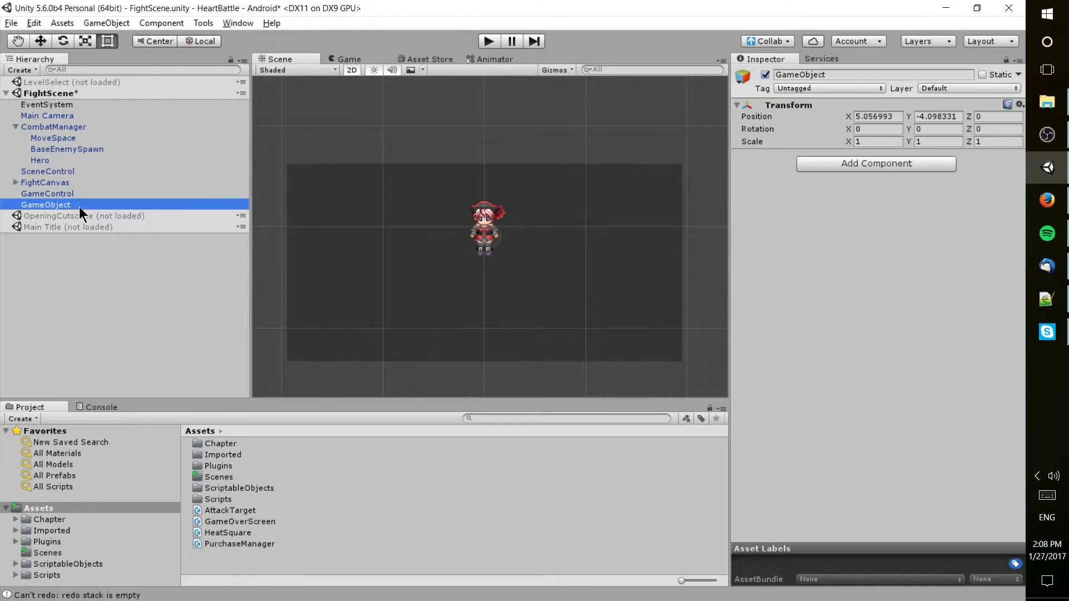
{"action": "left_click_drag", "start_coordinate": [80, 207], "coordinate": [48, 201]}
Add an empty child under the GameObject and compare the parent's and child's positions.
{"action": "right_click", "coordinate": [48, 203]}
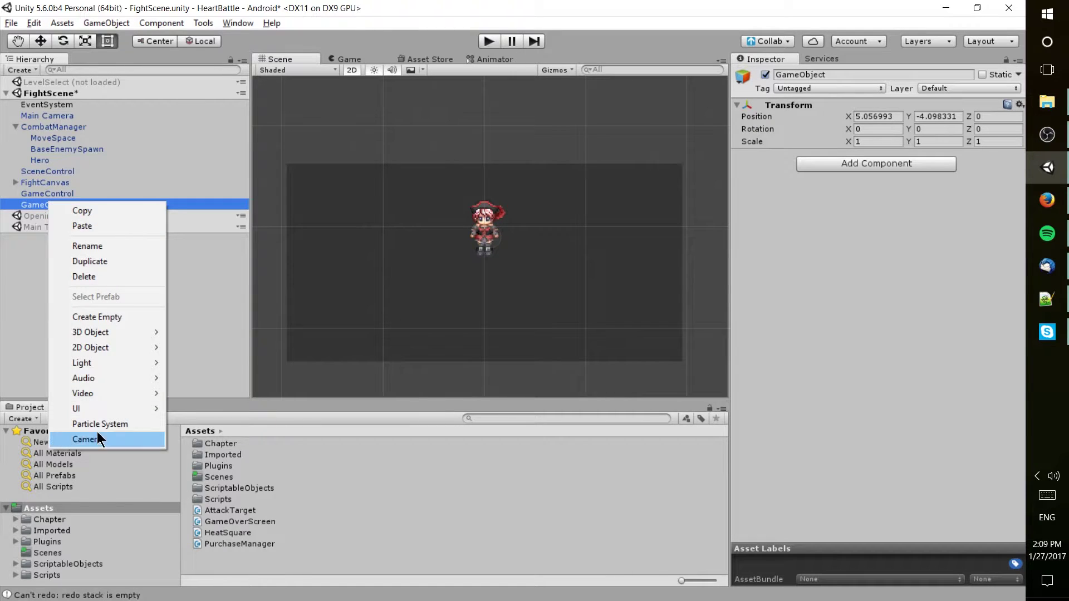
{"action": "left_click", "coordinate": [125, 317]}
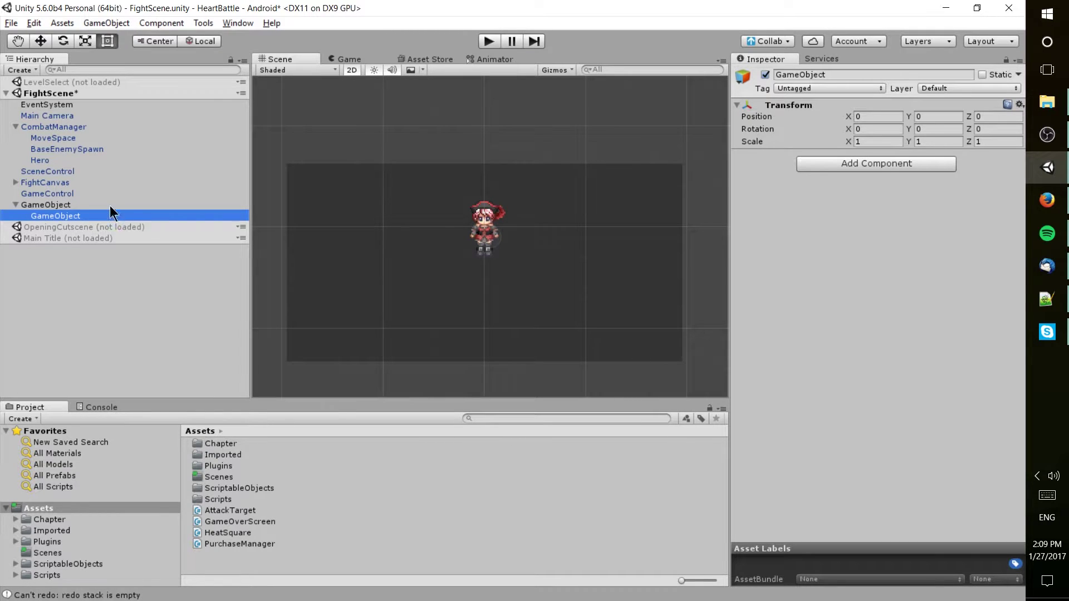
{"action": "left_click", "coordinate": [81, 206]}
{"action": "left_click", "coordinate": [81, 217]}
Frame the parent GameObject in the Scene view and set its Position X to 7.
{"action": "double_click", "coordinate": [114, 205]}
{"action": "scroll", "coordinate": [537, 262], "scroll_direction": "up", "scroll_amount": 5}
{"action": "middle_click_drag", "start_coordinate": [535, 286], "coordinate": [511, 282]}
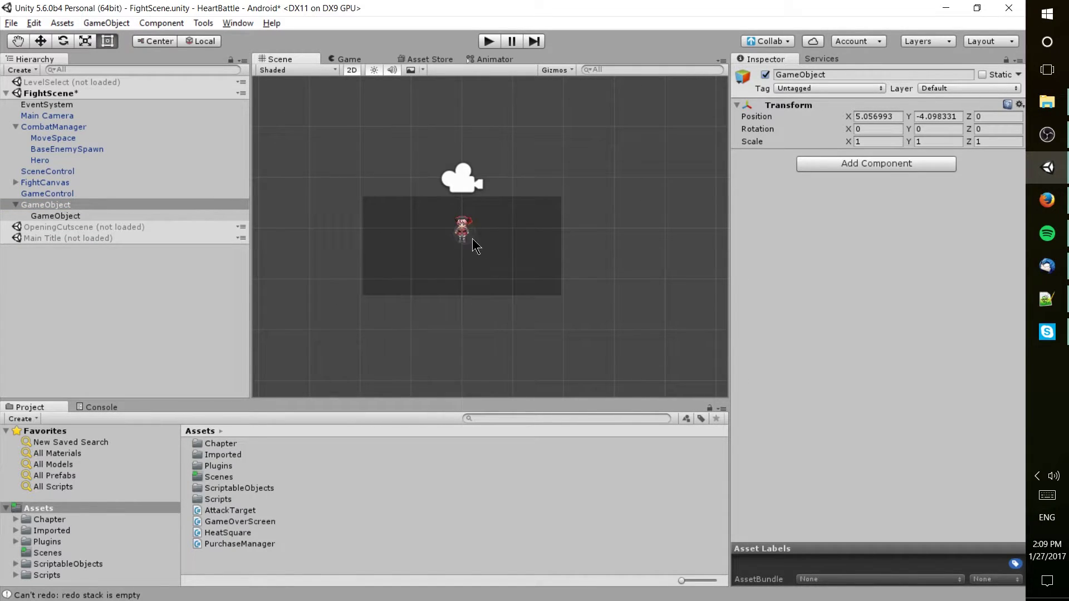
{"action": "left_click", "coordinate": [873, 118]}
{"action": "type", "text": "7"}
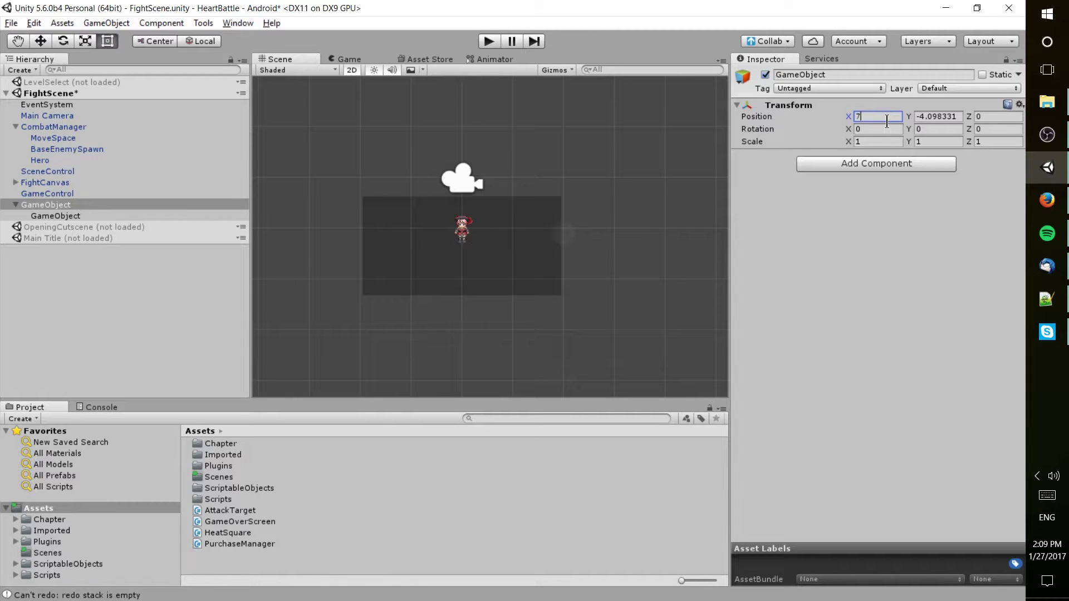
Select the child GameObject and set its local Position X to 1.
{"action": "left_click", "coordinate": [163, 215]}
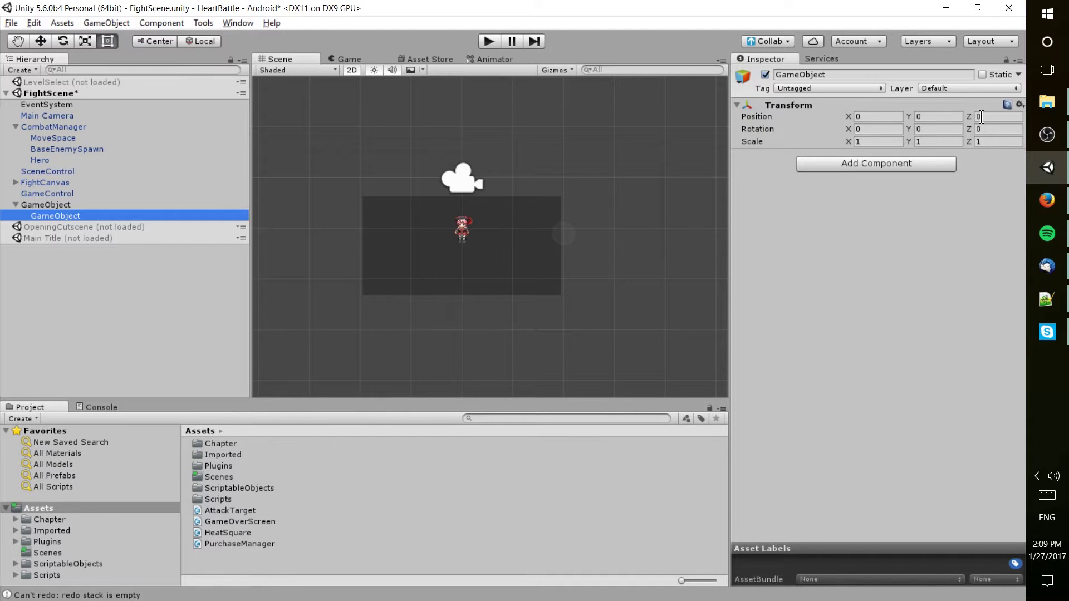
{"action": "scroll", "coordinate": [676, 248], "scroll_direction": "up", "scroll_amount": 2}
{"action": "middle_click_drag", "start_coordinate": [677, 251], "coordinate": [467, 232]}
{"action": "scroll", "coordinate": [467, 232], "scroll_direction": "up", "scroll_amount": 3}
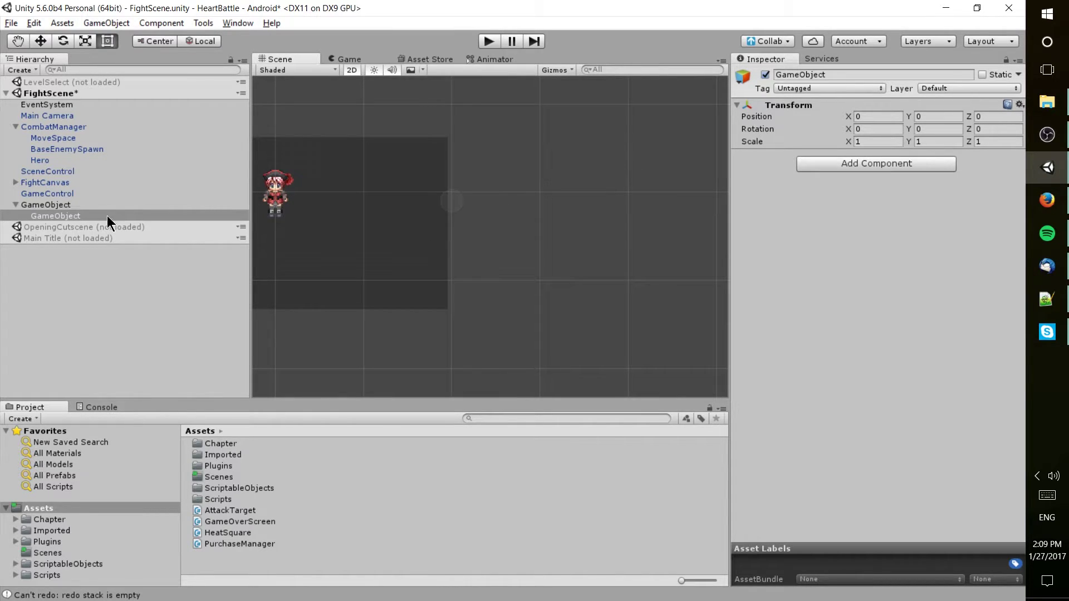
{"action": "left_click", "coordinate": [889, 115]}
{"action": "type", "text": "1"}
Switch between parent and child to compare positions: parent X 7, child local X 1.
{"action": "left_click", "coordinate": [115, 206]}
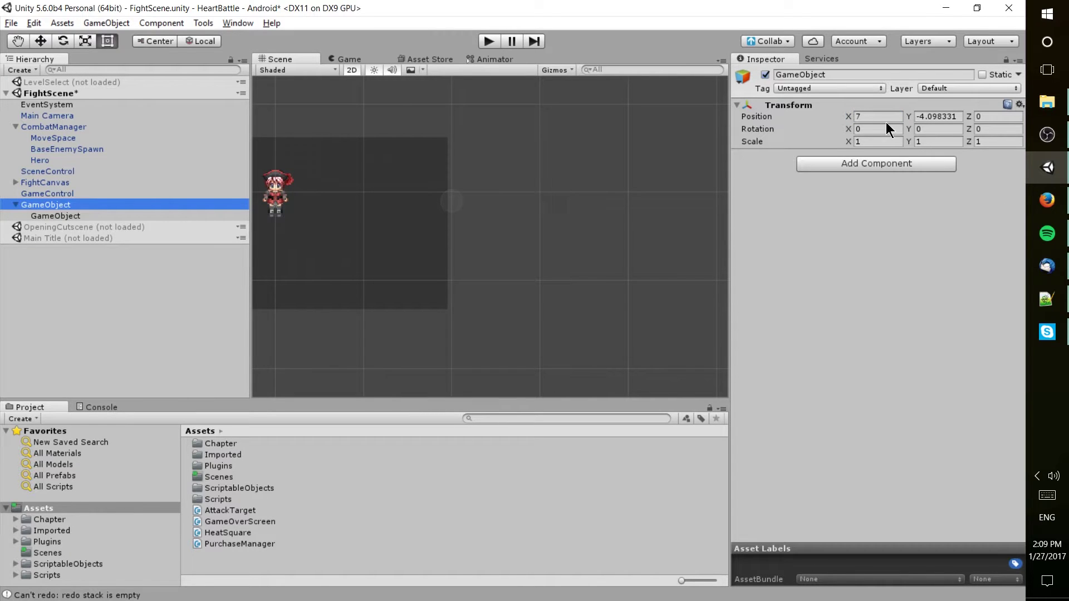
{"action": "left_click", "coordinate": [115, 215]}
{"action": "left_click", "coordinate": [116, 204]}
{"action": "left_click", "coordinate": [123, 215]}
{"action": "left_click", "coordinate": [124, 205]}
{"action": "left_click", "coordinate": [102, 215]}
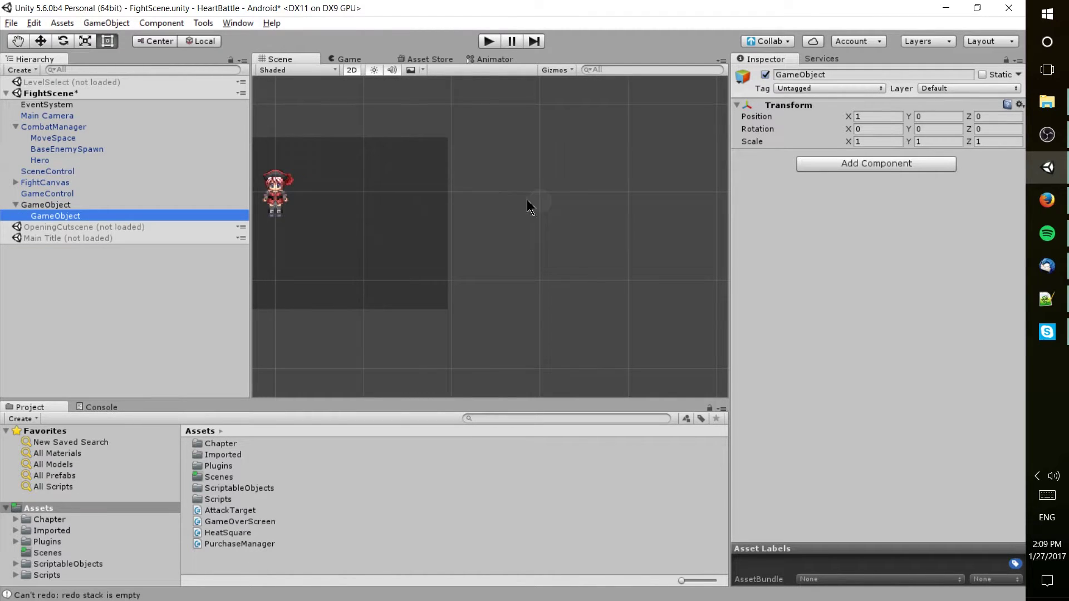
{"action": "left_click", "coordinate": [180, 206]}
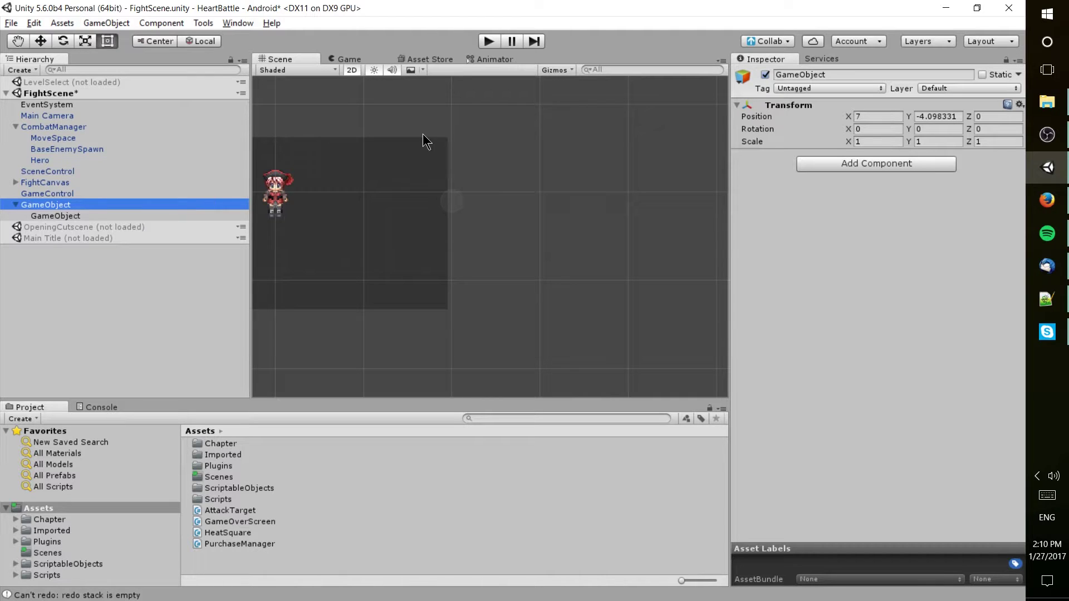
{"action": "left_click", "coordinate": [880, 116]}
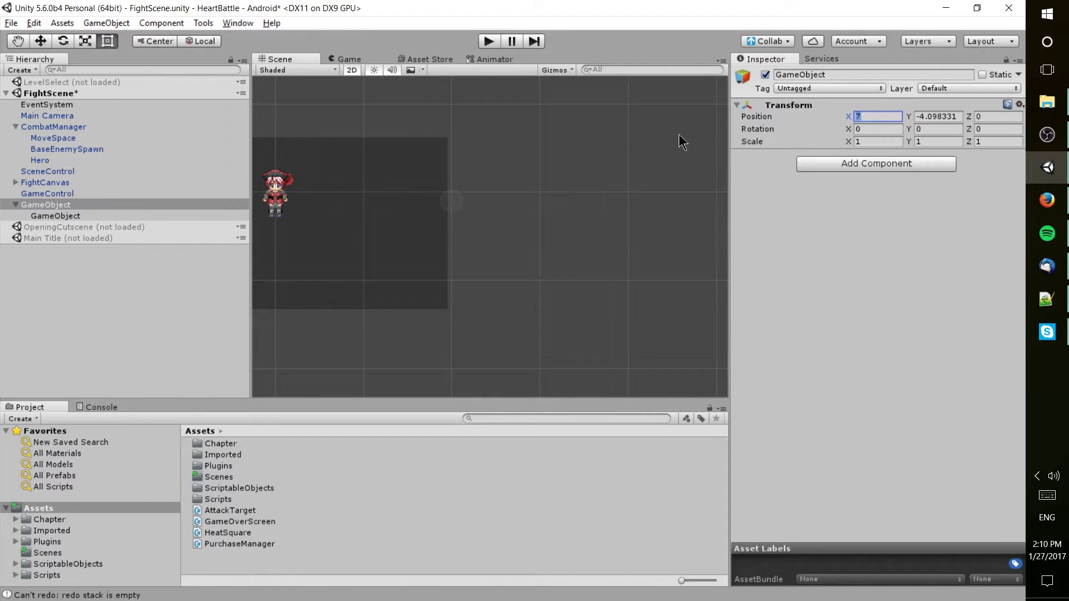
{"action": "left_click", "coordinate": [67, 216]}
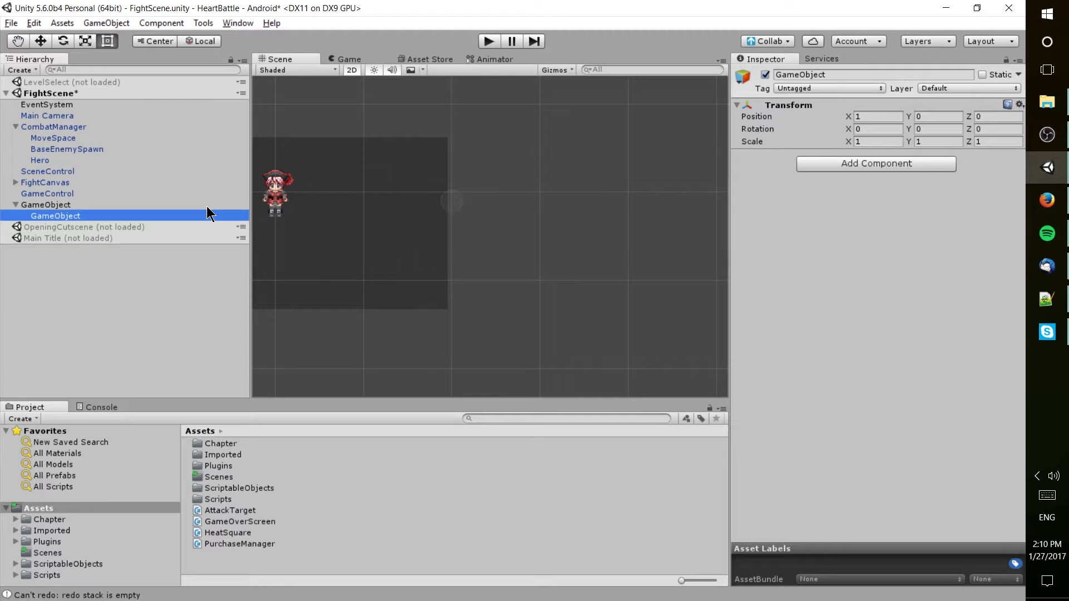
Remove the empty parent GameObject and its child from FightScene.
{"action": "middle_click_drag", "start_coordinate": [346, 208], "coordinate": [375, 198]}
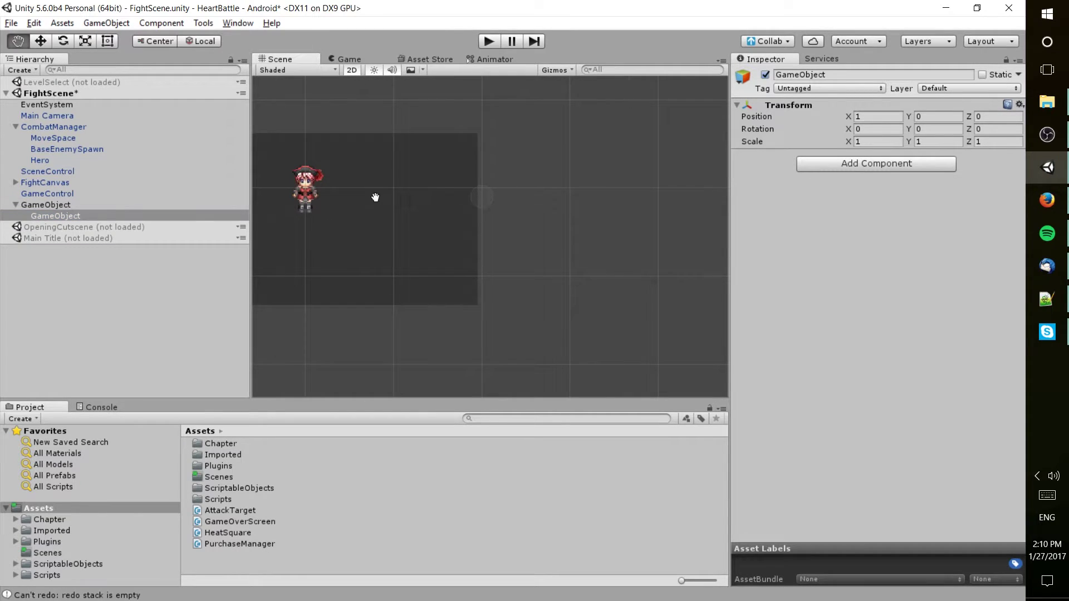
{"action": "left_click", "coordinate": [103, 207]}
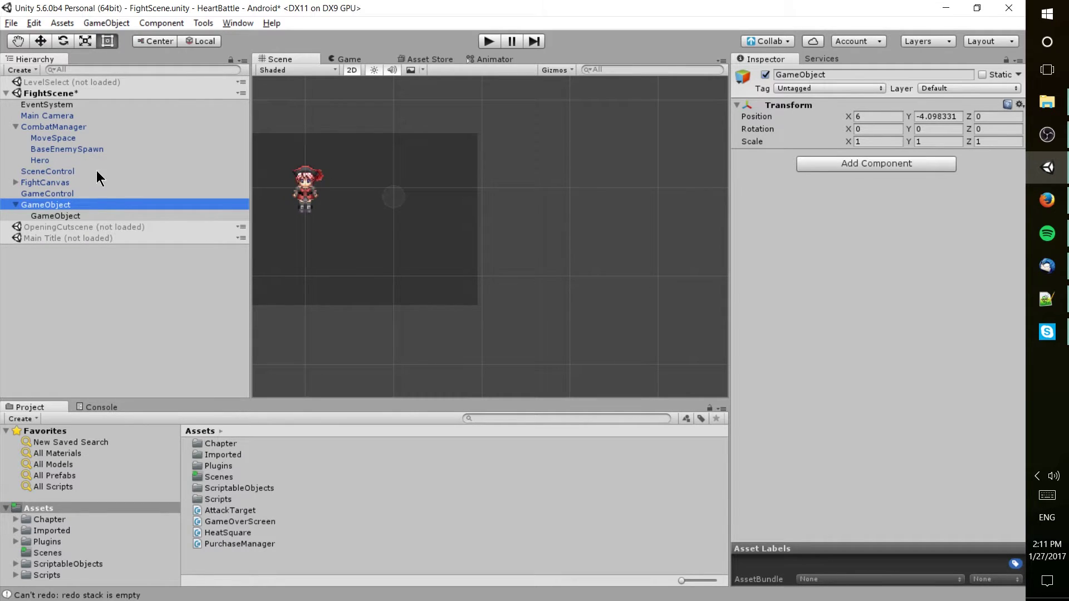
{"action": "key", "text": "ctrl+z"}
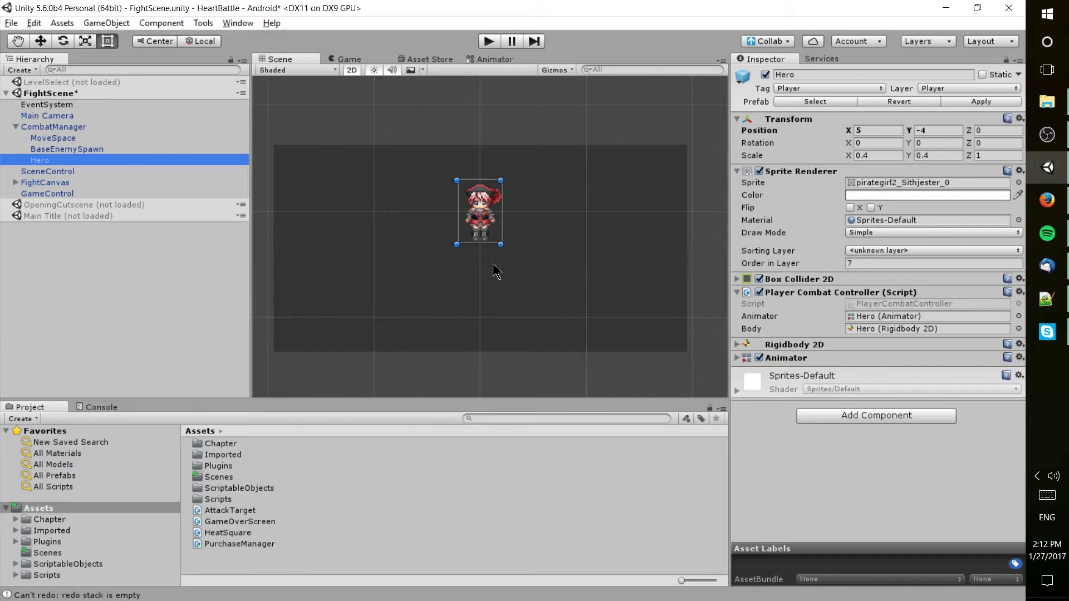
Select and expand FightCanvas, then frame and zoom in on it in the Scene view.
{"action": "left_click", "coordinate": [17, 183]}
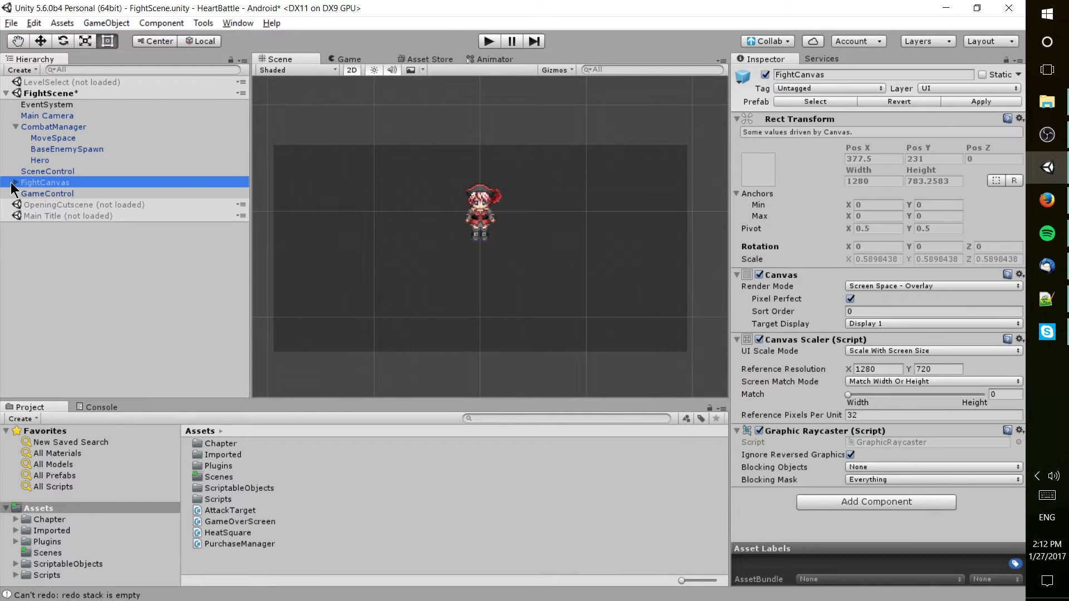
{"action": "left_click", "coordinate": [15, 183]}
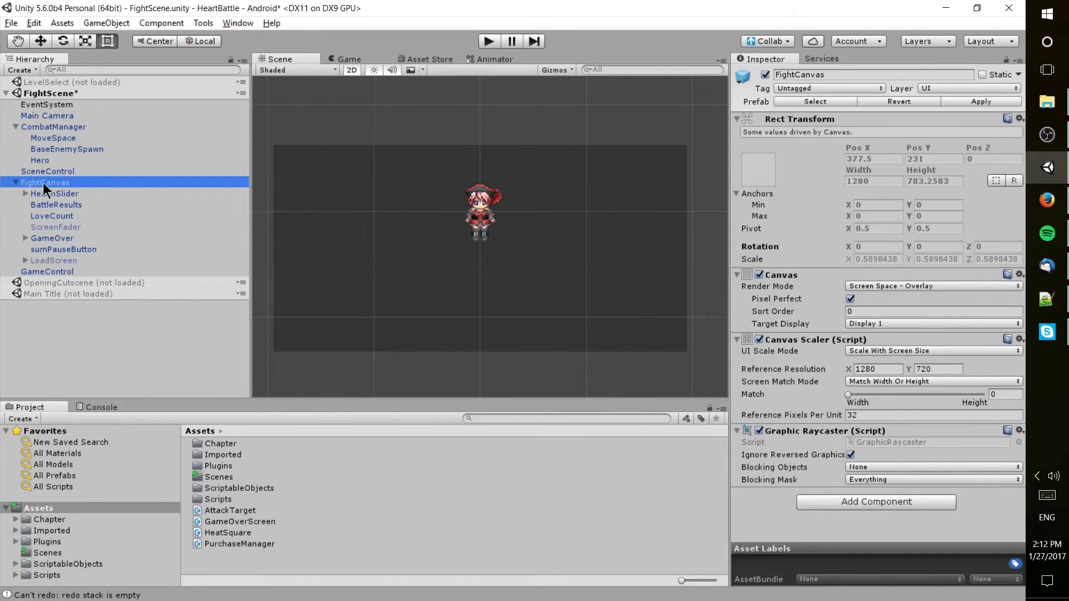
{"action": "double_click", "coordinate": [42, 183]}
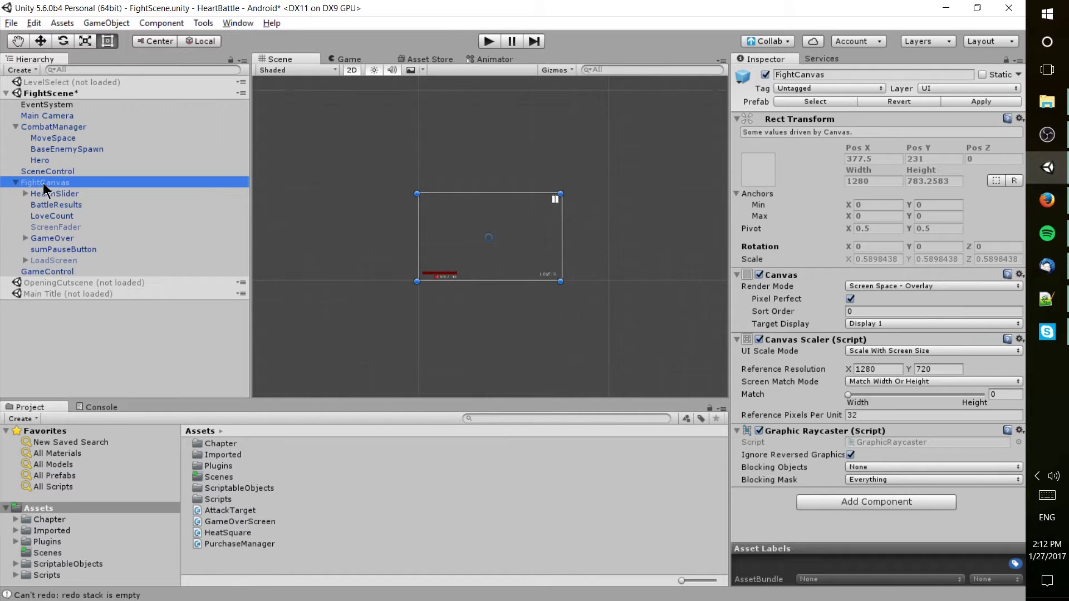
{"action": "scroll", "coordinate": [479, 293], "scroll_direction": "up", "scroll_amount": 2}
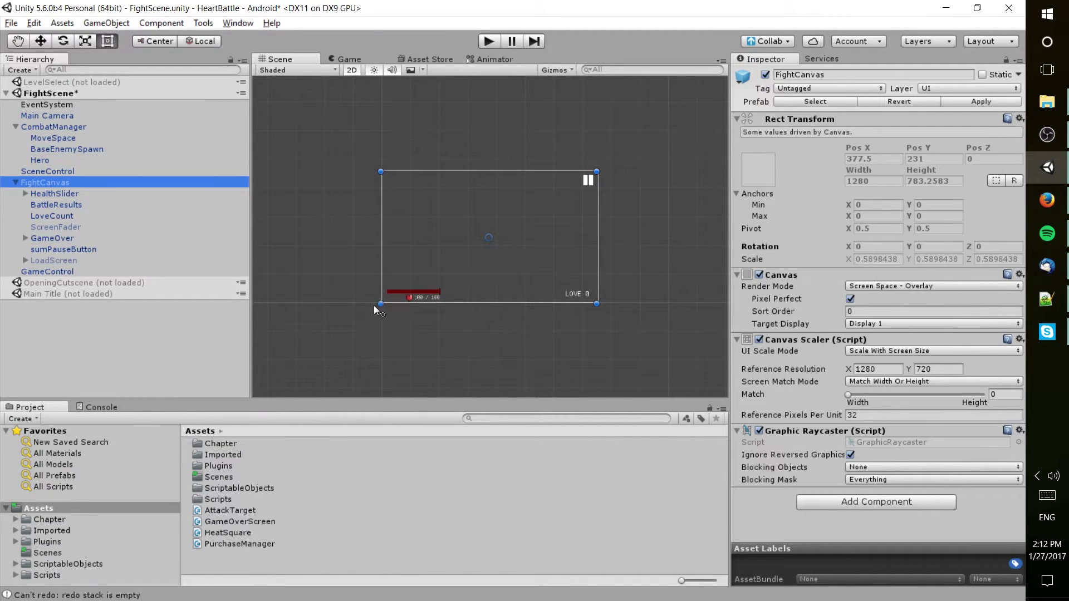
{"action": "scroll", "coordinate": [392, 318], "scroll_direction": "up", "scroll_amount": 1}
{"action": "scroll", "coordinate": [391, 318], "scroll_direction": "up", "scroll_amount": 1}
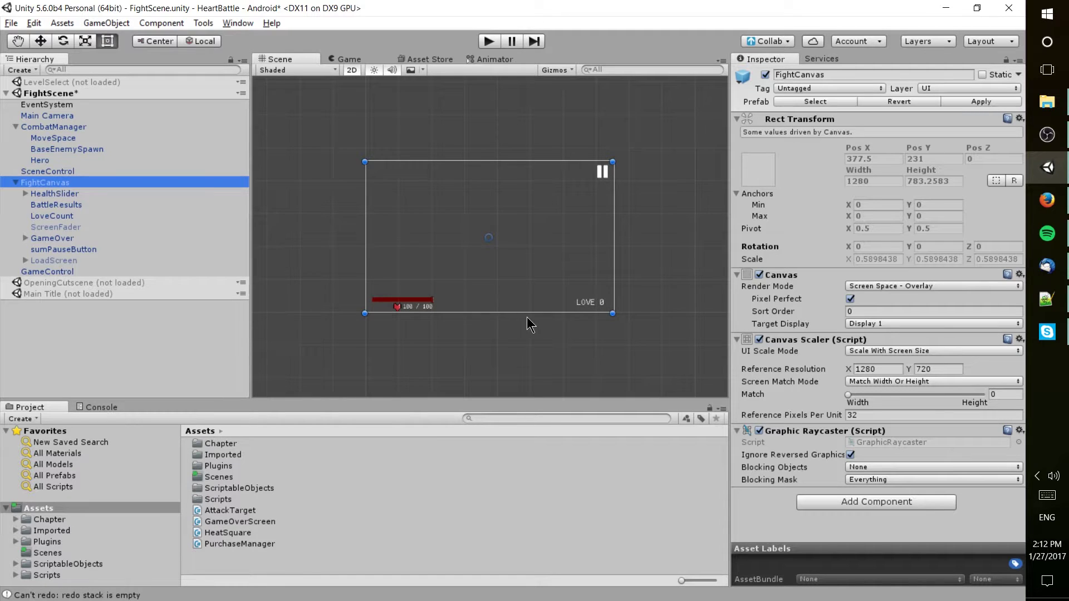
{"action": "middle_click_drag", "start_coordinate": [524, 315], "coordinate": [512, 310]}
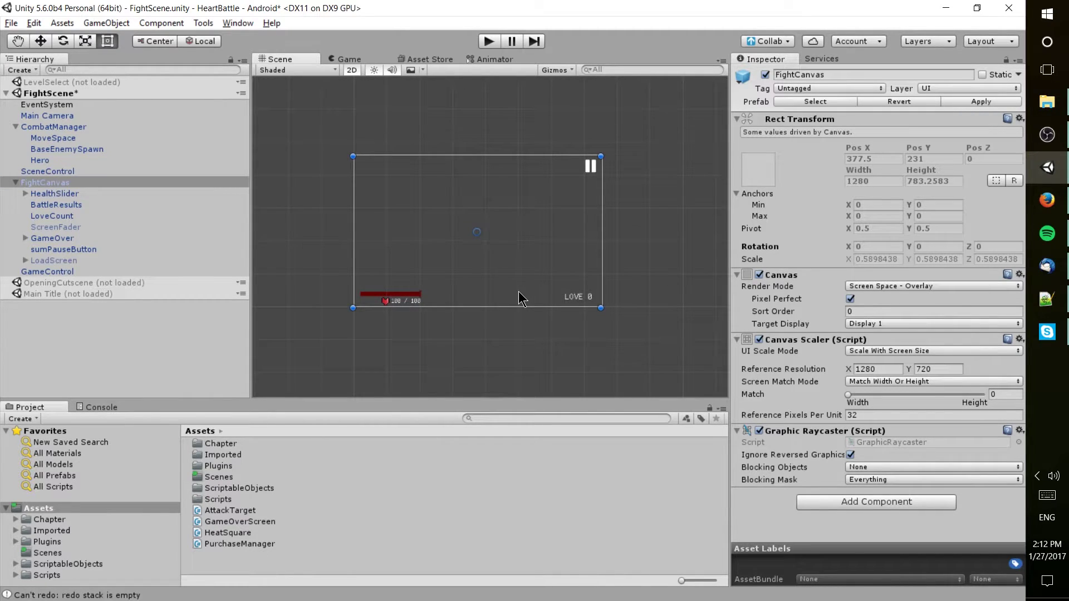
{"action": "scroll", "coordinate": [512, 292], "scroll_direction": "up", "scroll_amount": 3}
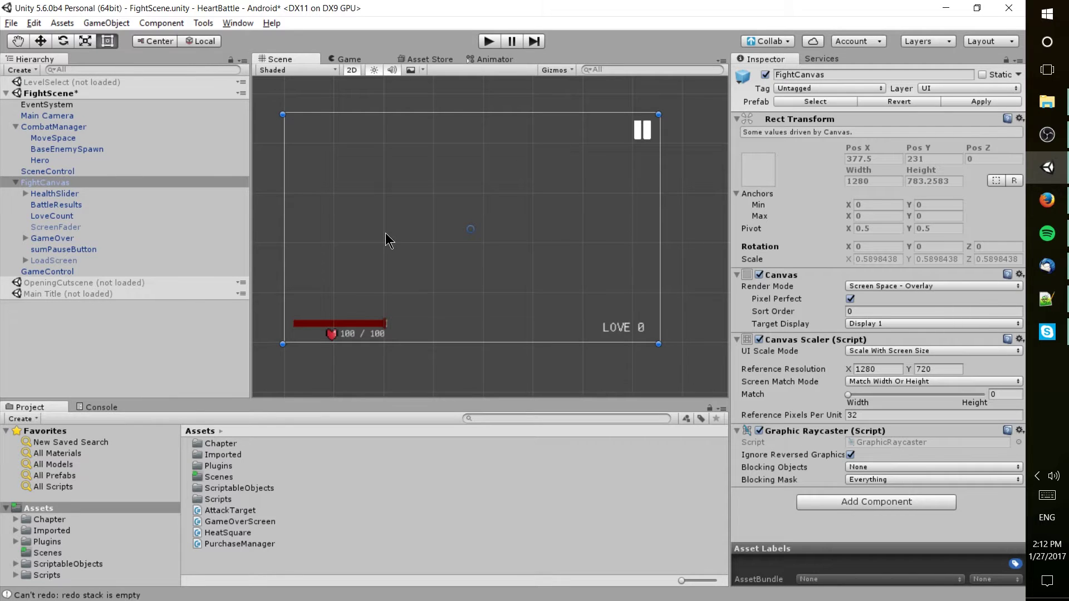
Frame LoveCount, pan to the health bar with 100 / 100, and expand HealthSlider.
{"action": "double_click", "coordinate": [56, 216]}
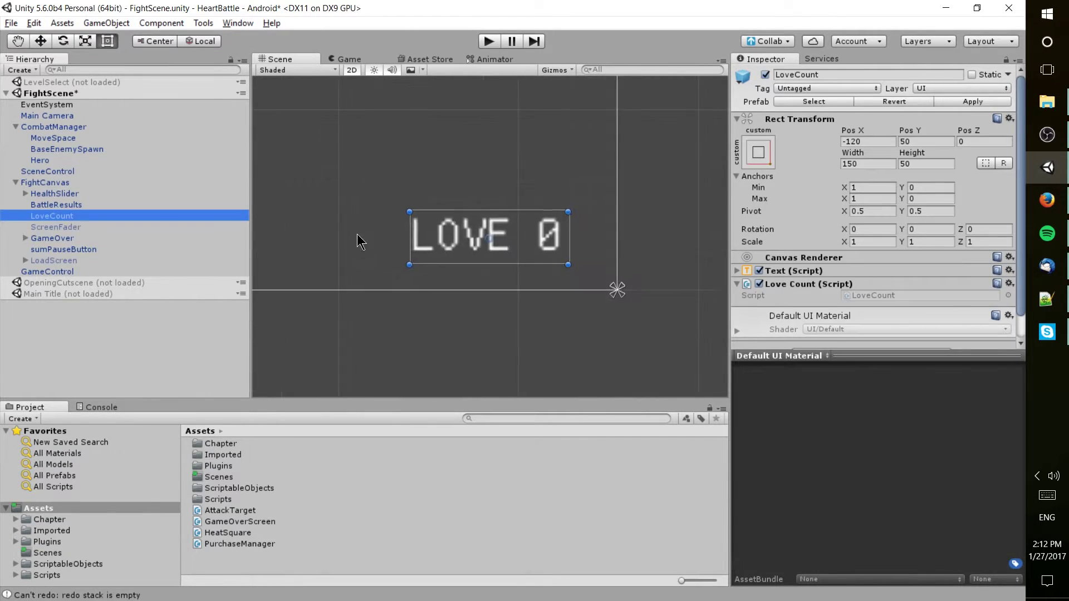
{"action": "middle_click_drag", "start_coordinate": [362, 236], "coordinate": [699, 256]}
{"action": "middle_click_drag", "start_coordinate": [362, 270], "coordinate": [668, 267]}
{"action": "left_click", "coordinate": [26, 193]}
{"action": "left_click", "coordinate": [53, 194]}
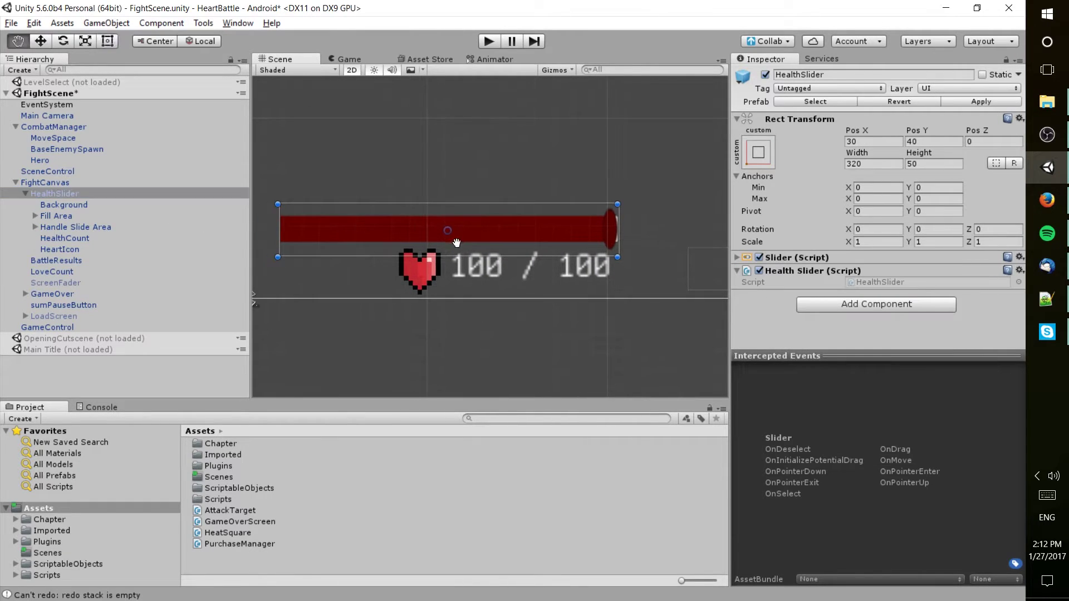
Step through HealthSlider's children, including Background and Handle Slide Area, and select HealthCount.
{"action": "left_click", "coordinate": [71, 216]}
{"action": "left_click", "coordinate": [69, 205]}
{"action": "left_click", "coordinate": [83, 226]}
{"action": "left_click", "coordinate": [84, 216]}
{"action": "key", "text": "Down"}
{"action": "key", "text": "Down"}
{"action": "key", "text": "Down"}
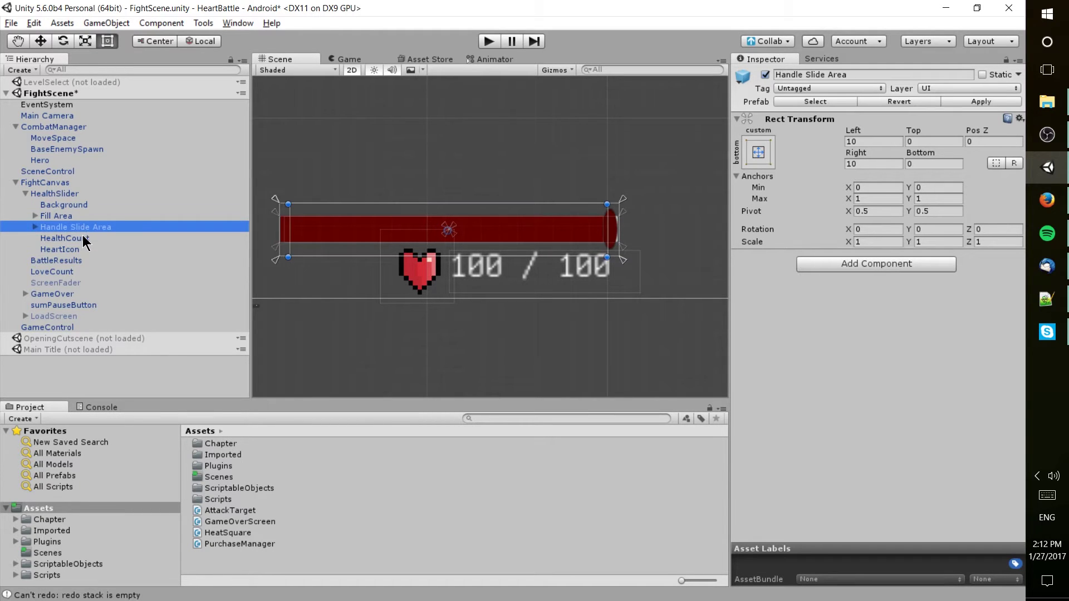
{"action": "left_click", "coordinate": [53, 238]}
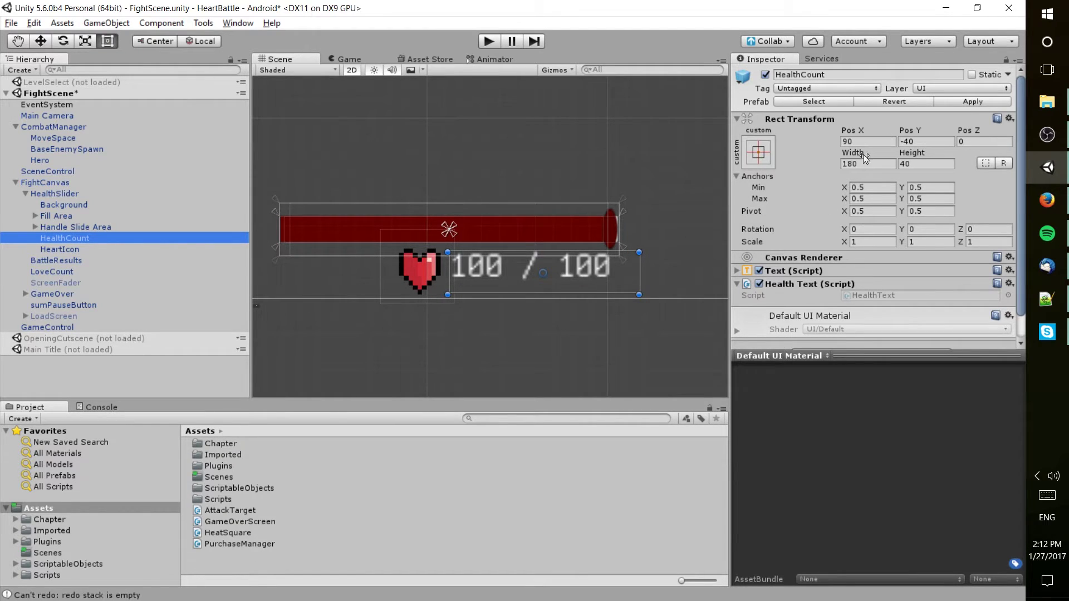
Try raising HealthCount and moving it above Fill Area, then restore its order and Pos Y -40.
{"action": "left_click_drag", "start_coordinate": [566, 265], "coordinate": [566, 243]}
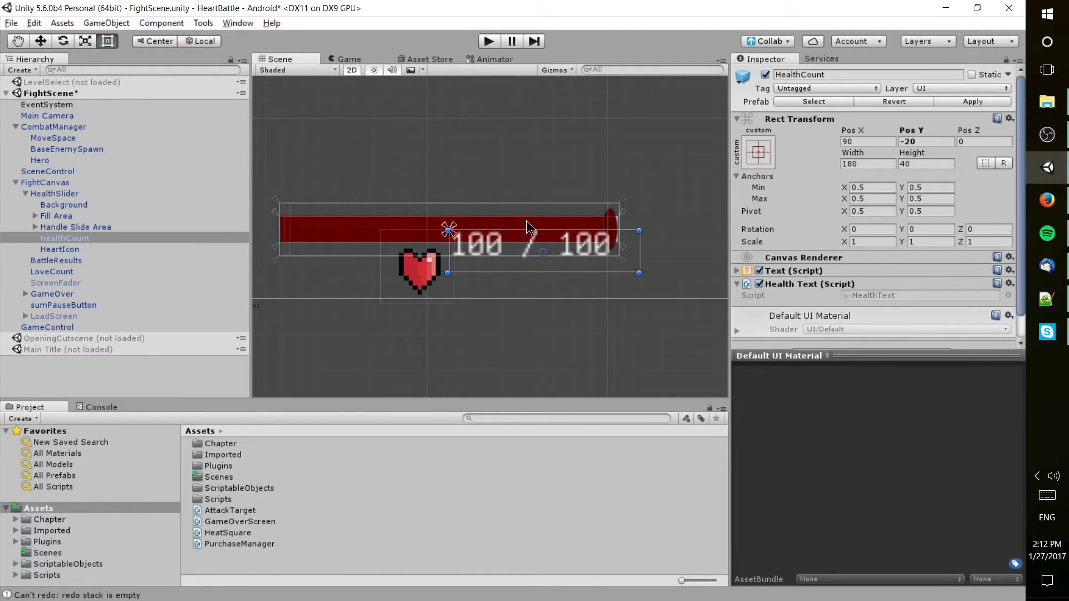
{"action": "left_click_drag", "start_coordinate": [69, 237], "coordinate": [98, 212]}
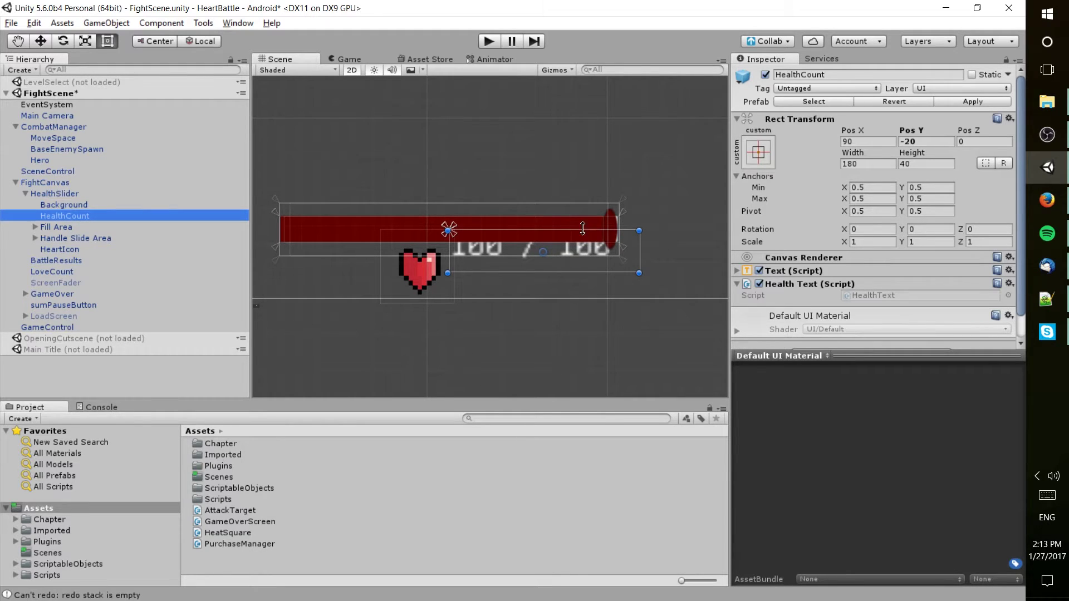
{"action": "left_click_drag", "start_coordinate": [76, 216], "coordinate": [85, 239]}
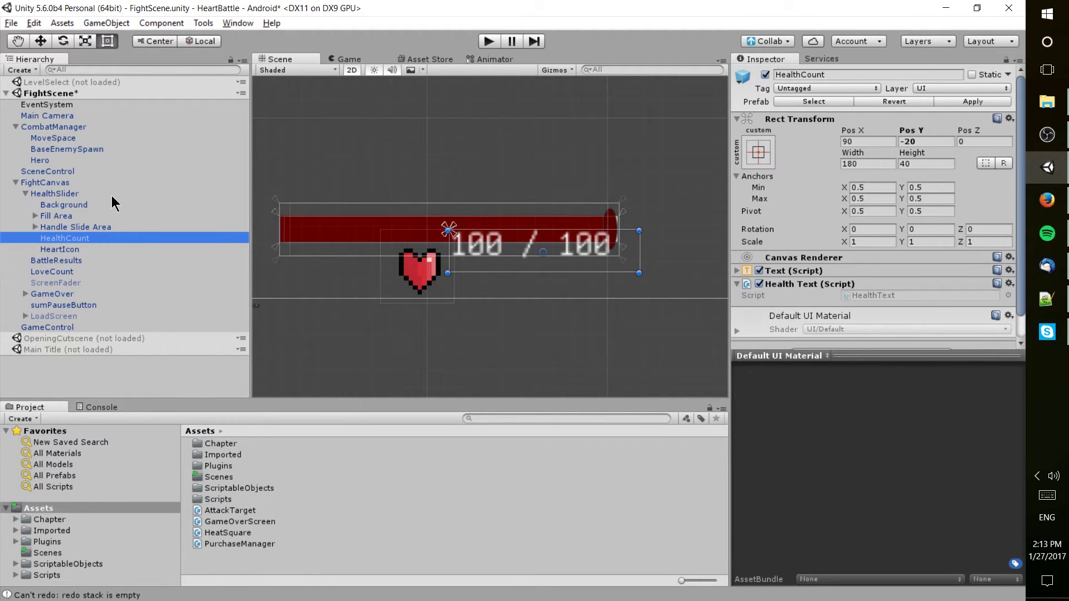
{"action": "key", "text": "ctrl+z"}
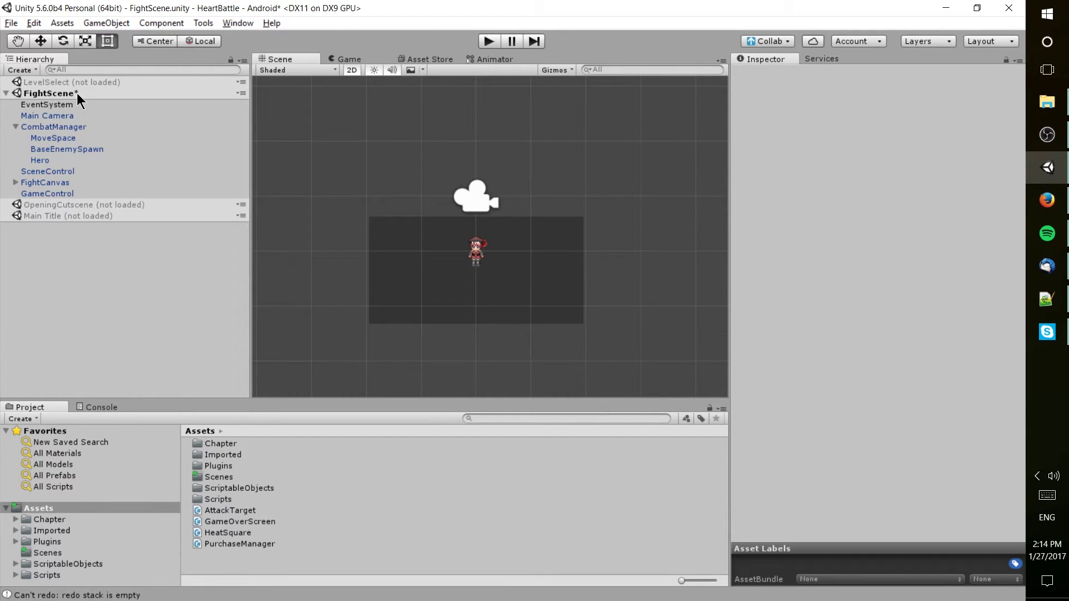
Load the LevelSelect scene into the Hierarchy alongside FightScene.
{"action": "left_click", "coordinate": [77, 93]}
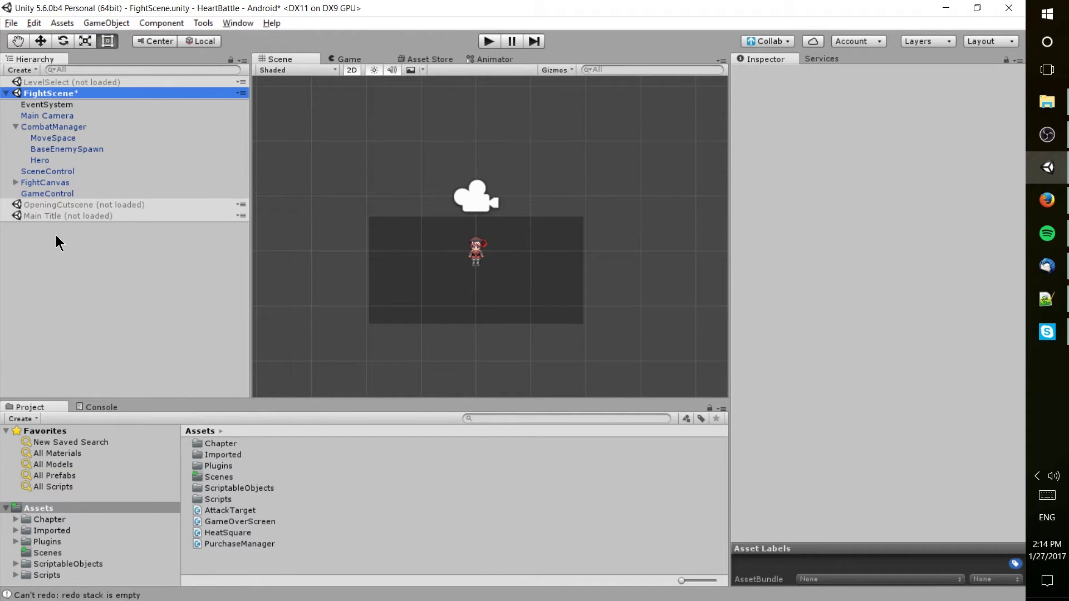
{"action": "left_click", "coordinate": [107, 228]}
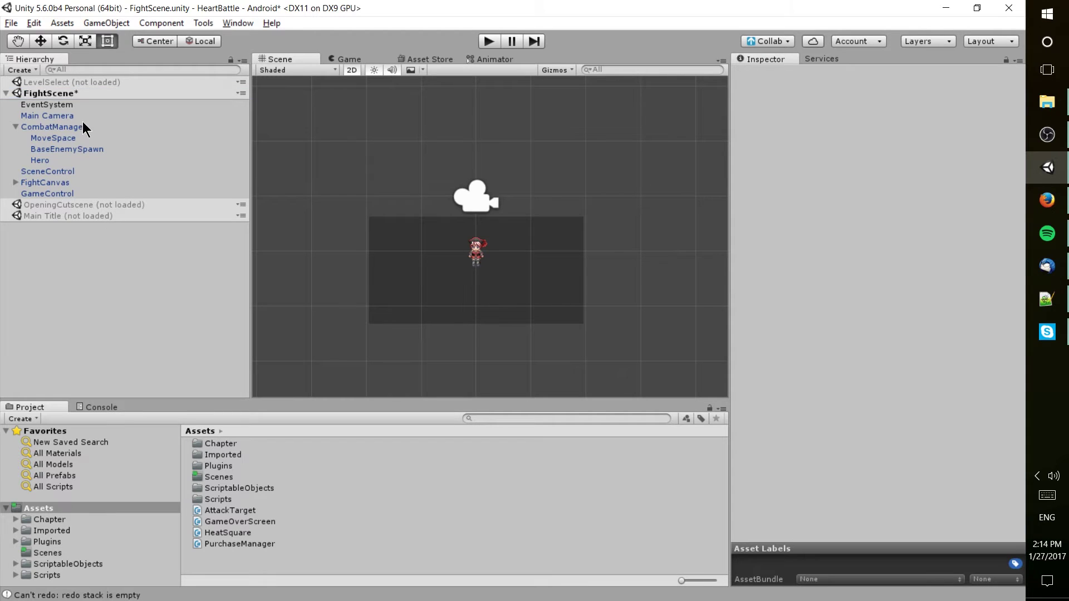
{"action": "left_click", "coordinate": [93, 90]}
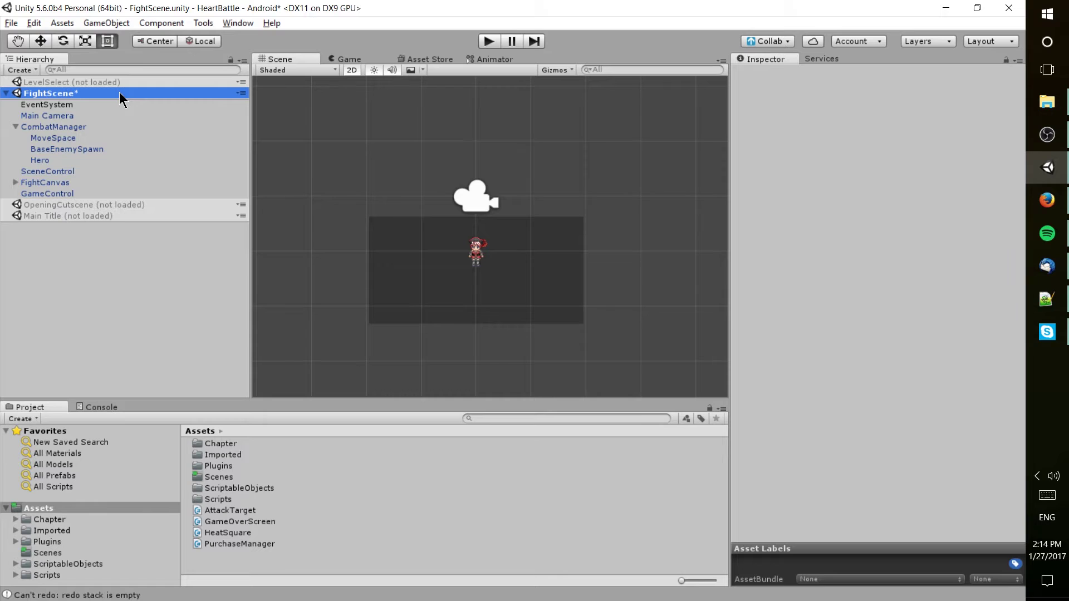
{"action": "right_click", "coordinate": [119, 92]}
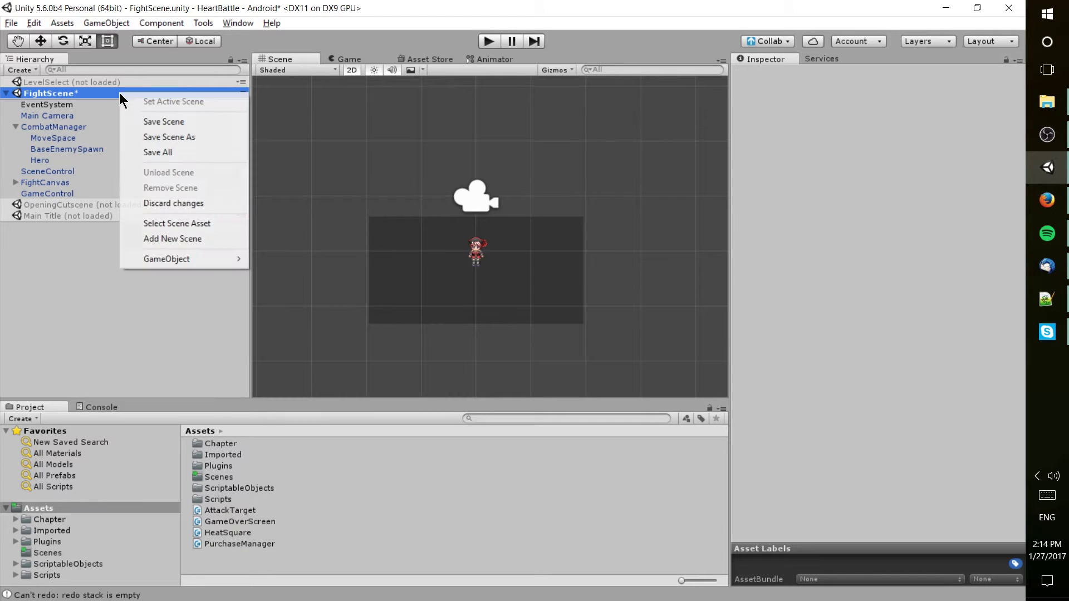
{"action": "left_click", "coordinate": [89, 252]}
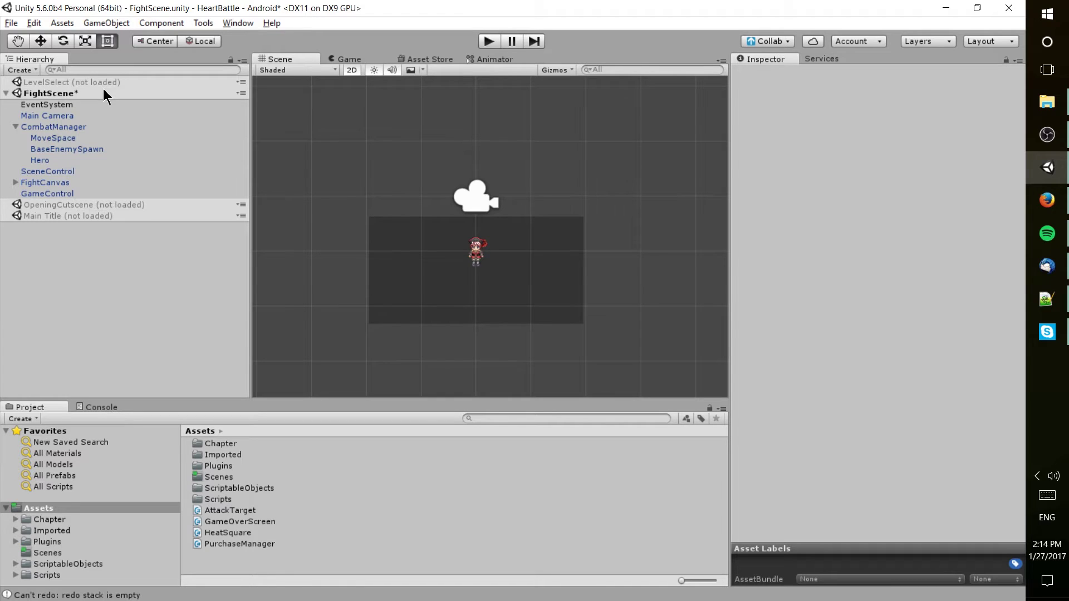
{"action": "scroll", "coordinate": [313, 177], "scroll_direction": "down", "scroll_amount": 3}
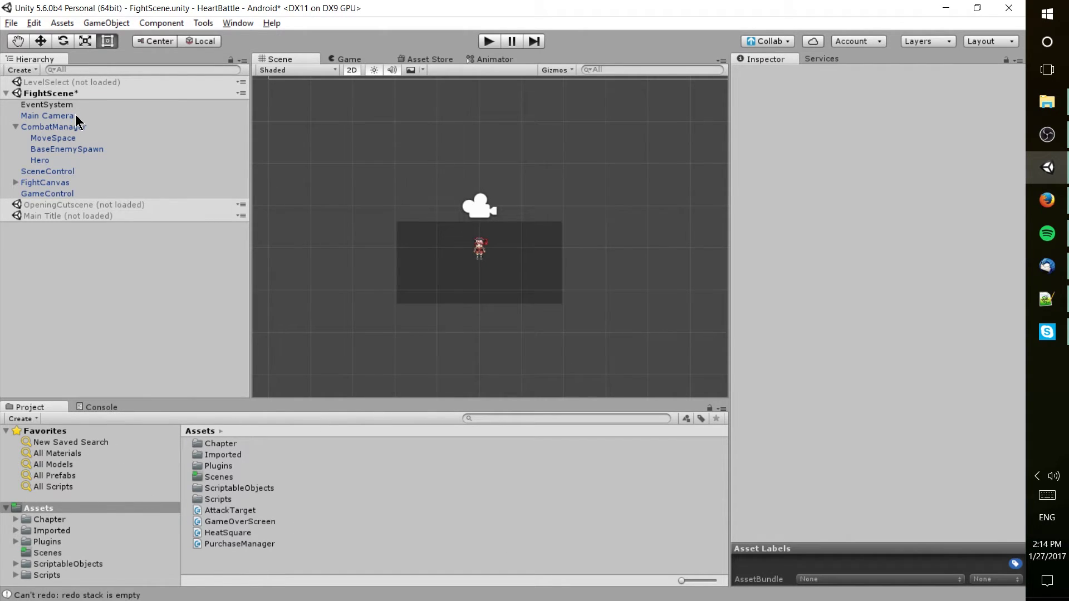
{"action": "left_click", "coordinate": [104, 83]}
{"action": "right_click", "coordinate": [117, 85]}
{"action": "left_click", "coordinate": [105, 84]}
{"action": "right_click", "coordinate": [105, 82]}
{"action": "left_click", "coordinate": [125, 91]}
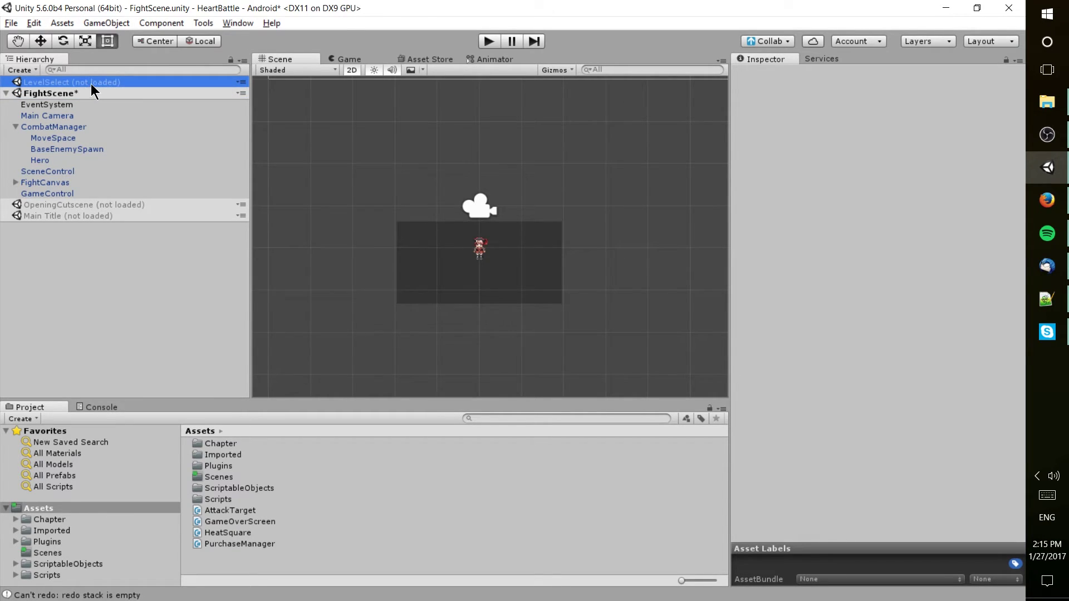
Unload FightScene from the Hierarchy.
{"action": "left_click", "coordinate": [99, 148]}
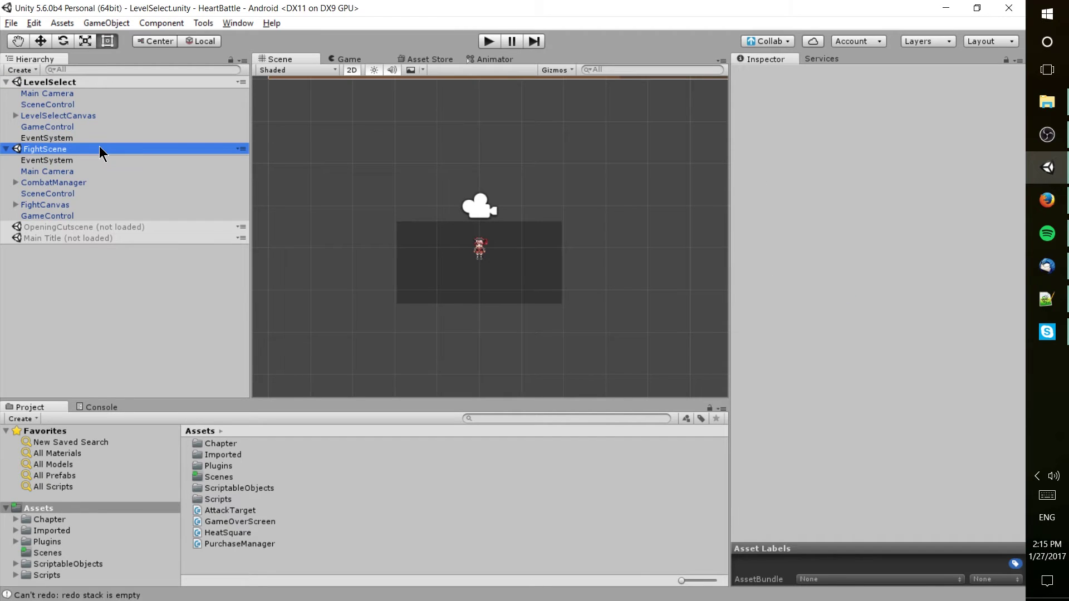
{"action": "right_click", "coordinate": [82, 149]}
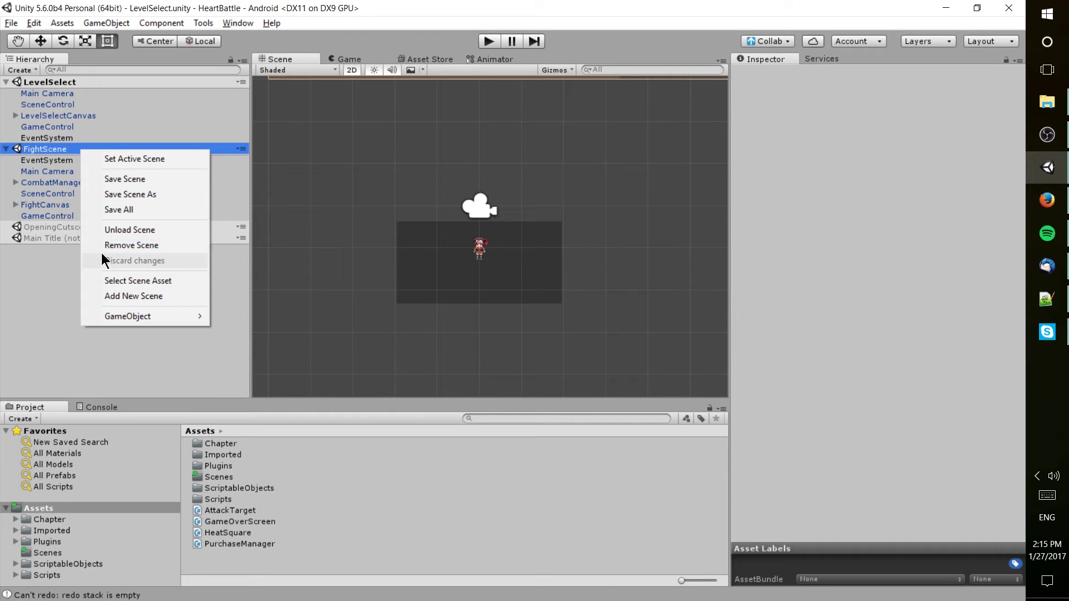
{"action": "left_click", "coordinate": [109, 230]}
Frame LevelSelectCanvas with its Level 1 to Level 4 (Boss) buttons in the Scene view.
{"action": "left_click", "coordinate": [112, 84]}
{"action": "double_click", "coordinate": [86, 115]}
{"action": "double_click", "coordinate": [69, 116]}
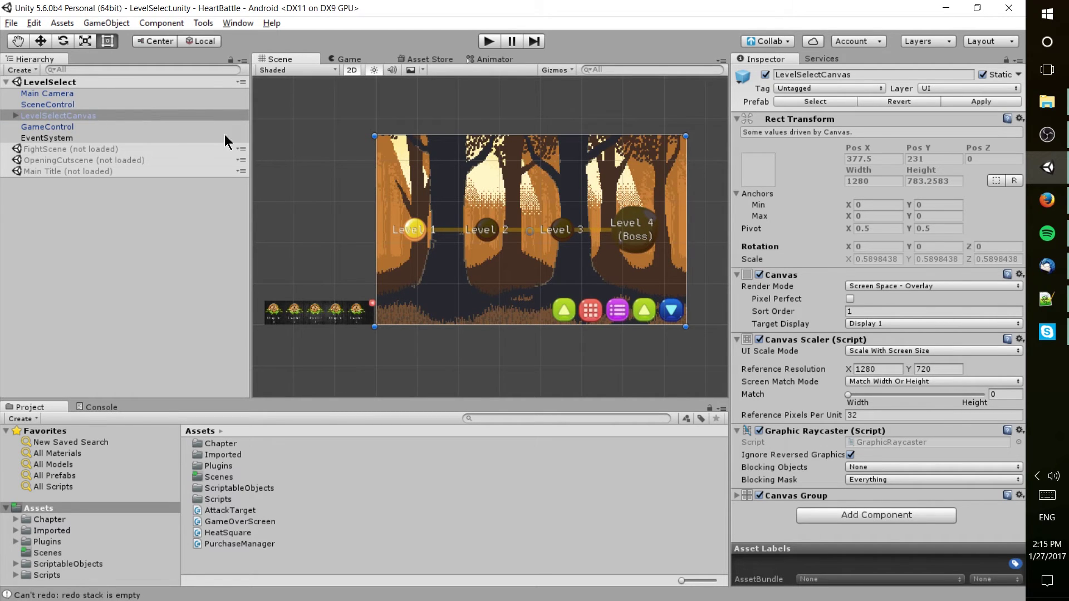
{"action": "middle_click_drag", "start_coordinate": [293, 155], "coordinate": [277, 146]}
{"action": "double_click", "coordinate": [82, 114]}
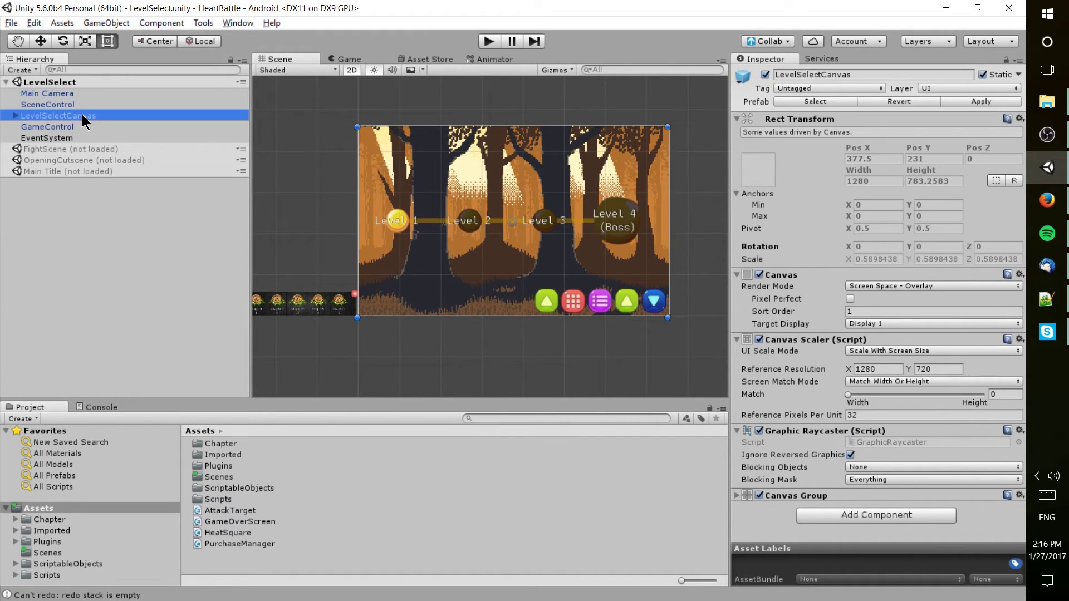
{"action": "scroll", "coordinate": [592, 245], "scroll_direction": "up", "scroll_amount": 5}
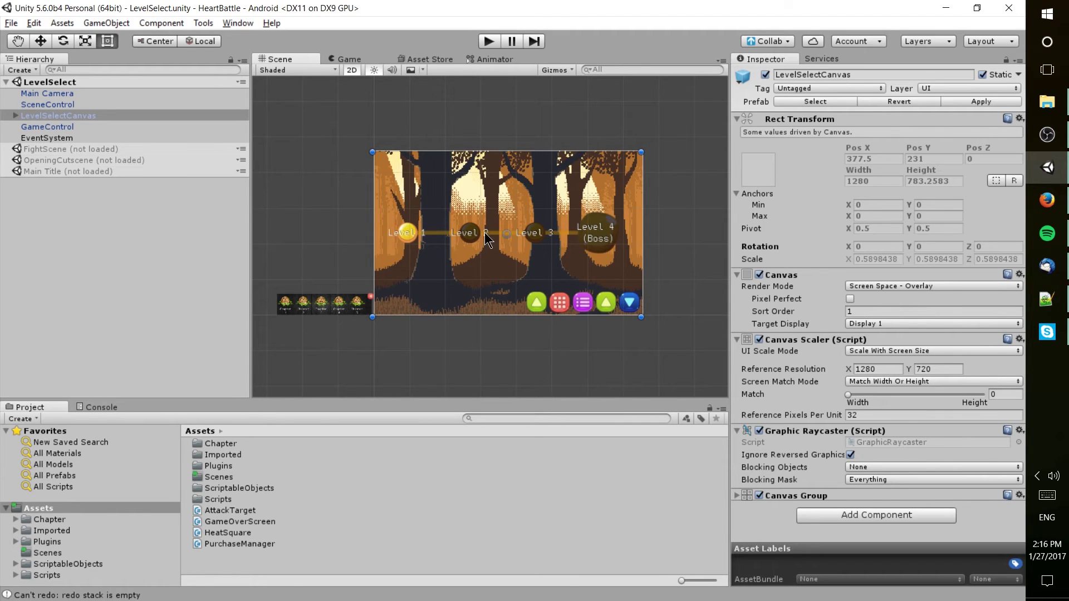
{"action": "left_click", "coordinate": [497, 196]}
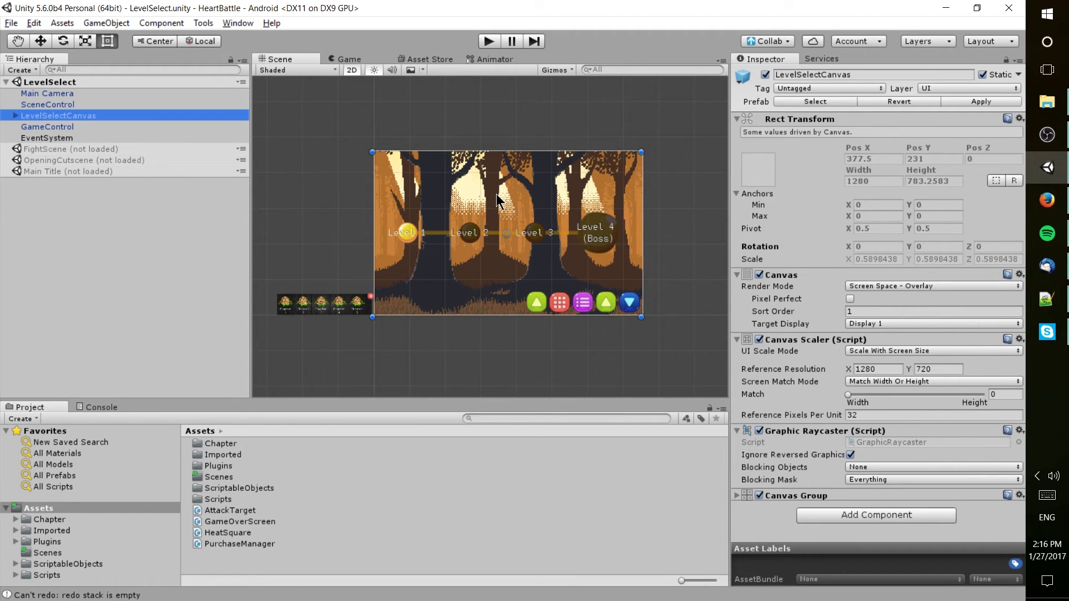
{"action": "left_click", "coordinate": [84, 116]}
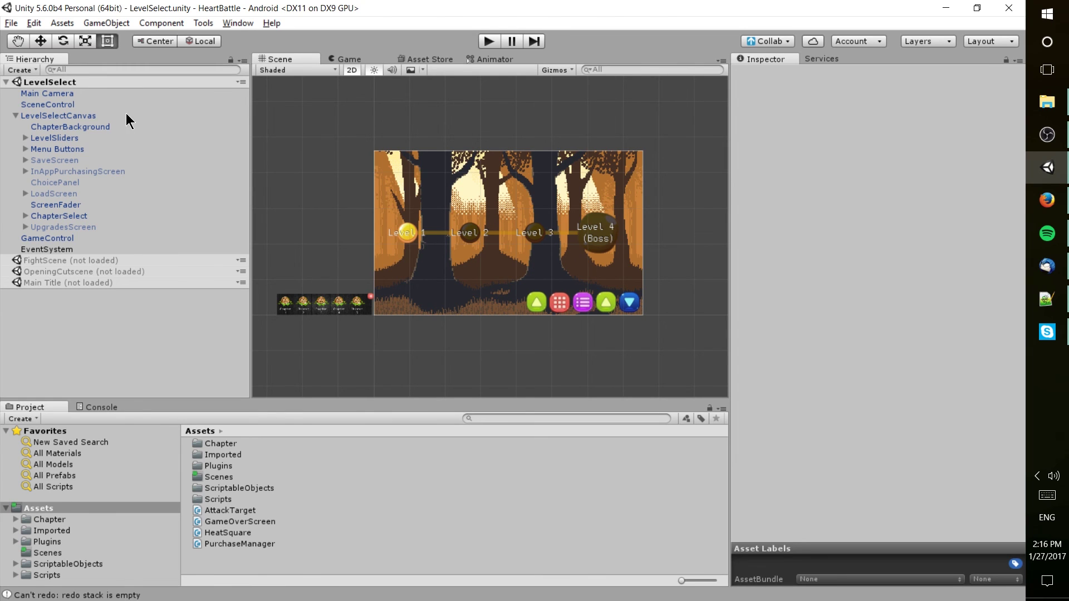
{"action": "left_click", "coordinate": [15, 115]}
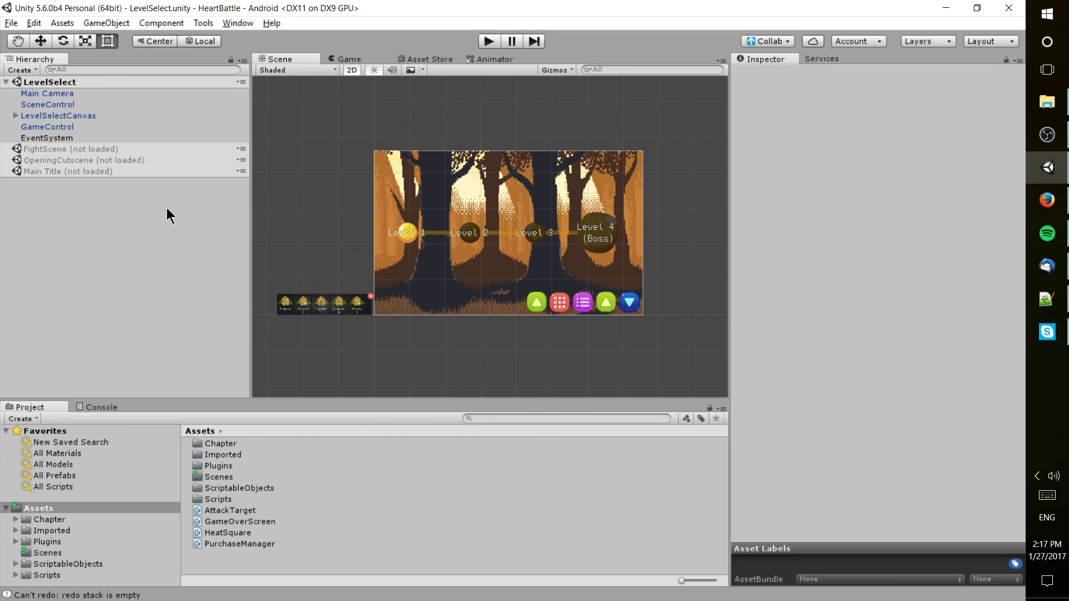